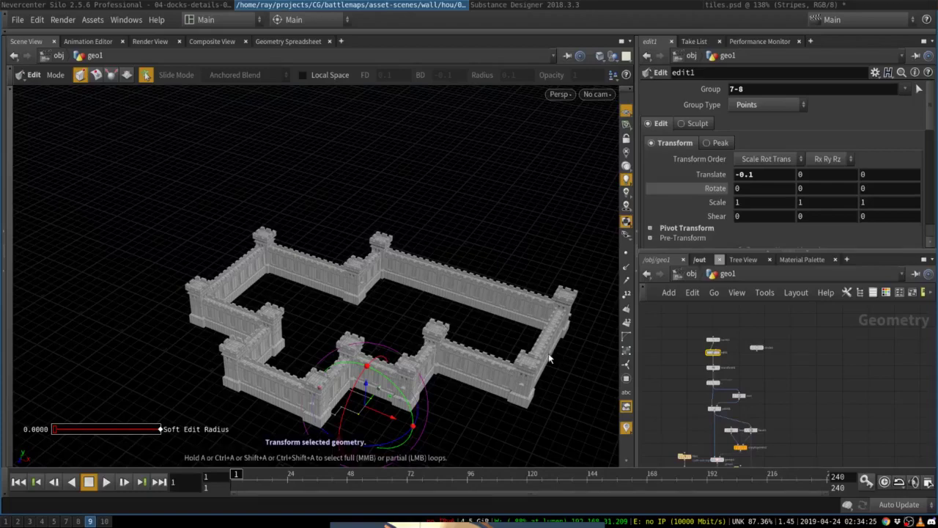
# Examine the castle wall layout and its corner towers from several angles
pyautogui.press('Escape')
pyautogui.moveTo(396, 310); pyautogui.dragTo(354, 323)
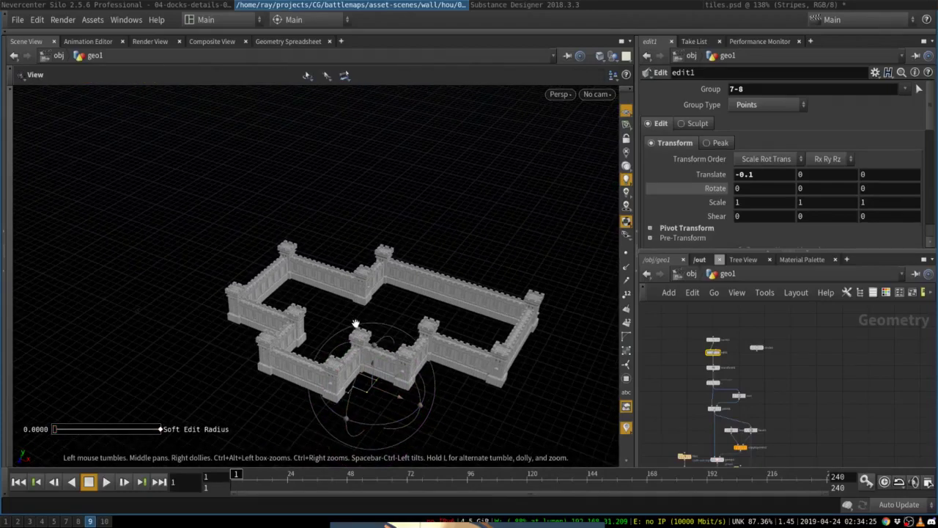
pyautogui.moveTo(355, 323); pyautogui.dragTo(364, 269, button='middle')
pyautogui.moveTo(364, 268); pyautogui.dragTo(575, 242, button='right')
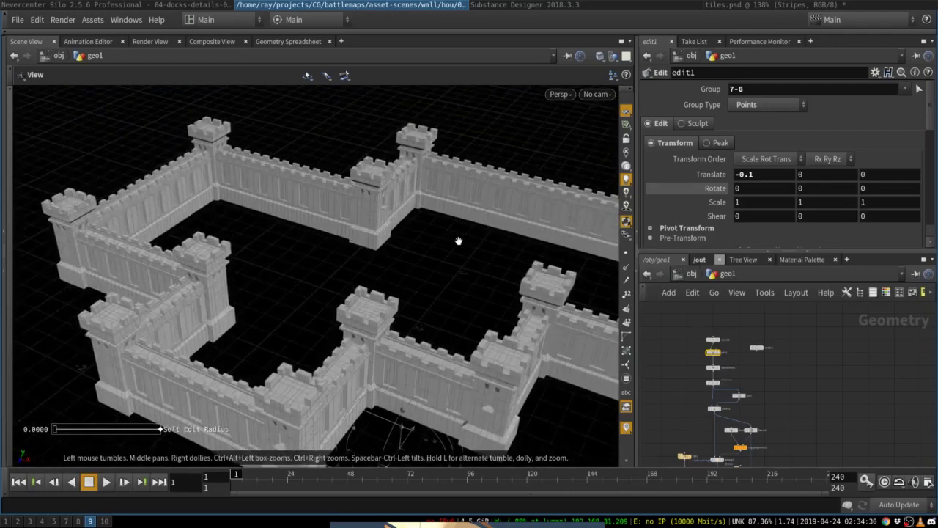
pyautogui.keyDown('alt'); pyautogui.moveTo(459, 241); pyautogui.dragTo(384, 230); pyautogui.keyUp('alt')
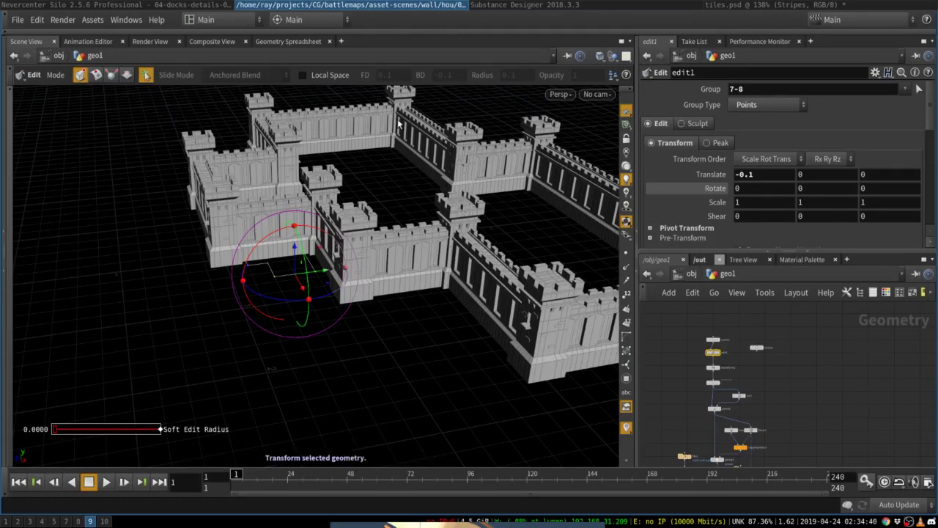
pyautogui.keyDown('alt'); pyautogui.moveTo(488, 179); pyautogui.dragTo(421, 199); pyautogui.keyUp('alt')
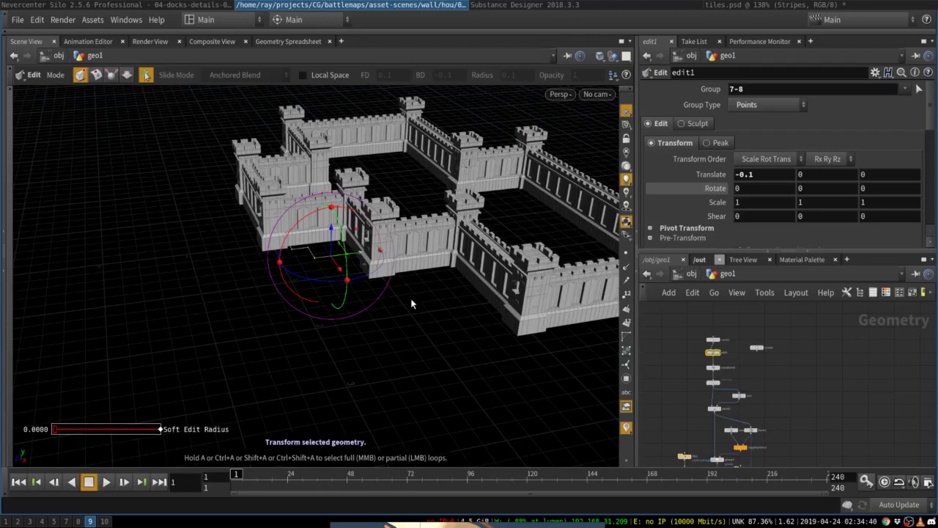
pyautogui.keyDown('alt'); pyautogui.moveTo(359, 290); pyautogui.dragTo(427, 308); pyautogui.keyUp('alt')
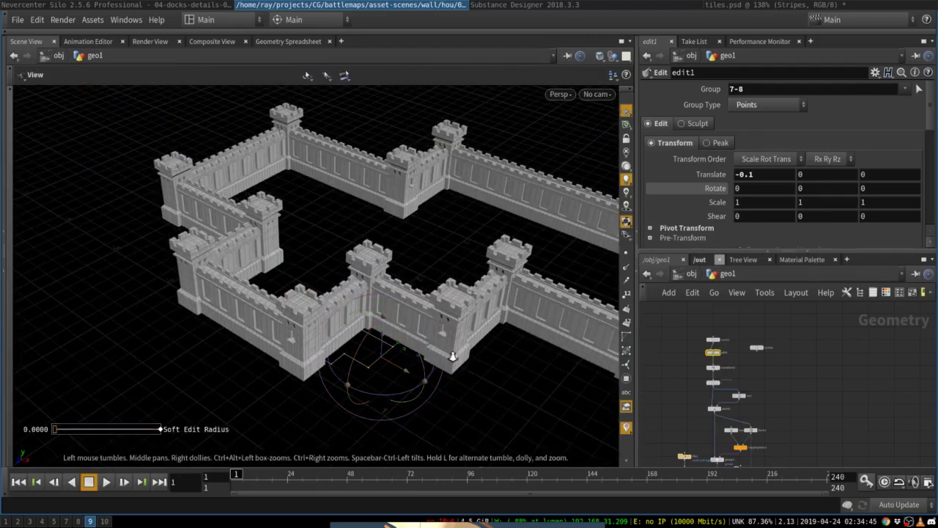
pyautogui.moveTo(460, 361); pyautogui.dragTo(495, 309)
pyautogui.keyDown('alt'); pyautogui.moveTo(495, 310); pyautogui.dragTo(415, 289, button='middle'); pyautogui.keyUp('alt')
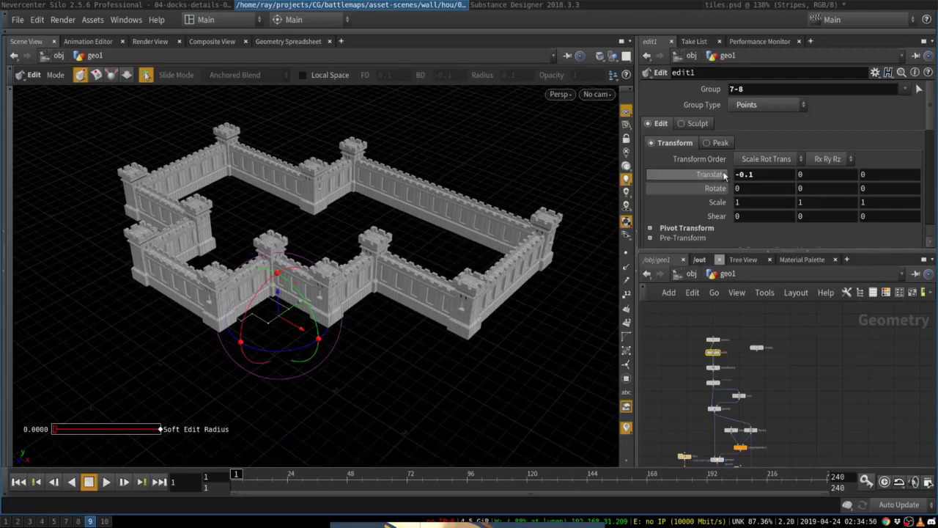
pyautogui.moveTo(749, 175)
pyautogui.mouseDown(button='middle')
pyautogui.moveTo(784, 167)
pyautogui.moveTo(750, 174)
pyautogui.mouseUp(button='middle')
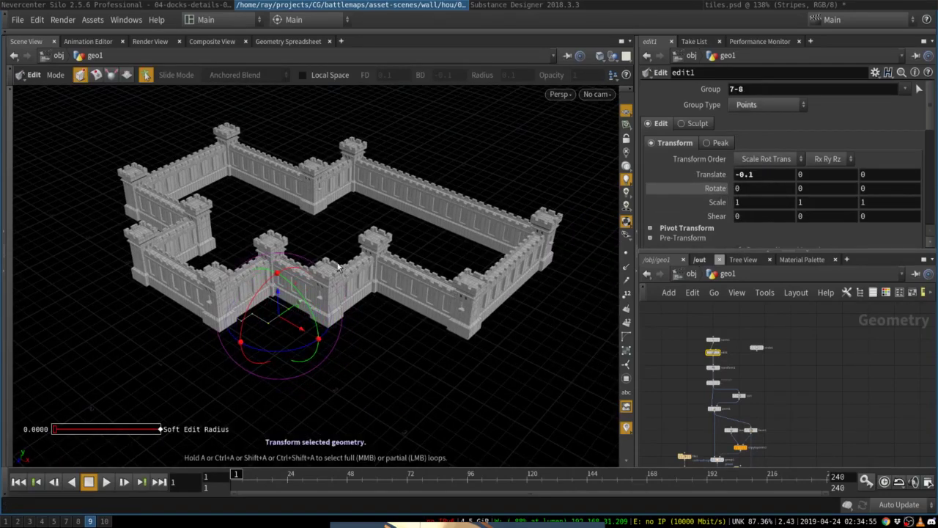
# Select points 0-3 and 10-11 of the wall outline in edit1 and try translating them
pyautogui.keyDown('alt'); pyautogui.moveTo(370, 273); pyautogui.dragTo(299, 318); pyautogui.keyUp('alt')
pyautogui.moveTo(379, 145); pyautogui.dragTo(281, 262)
pyautogui.moveTo(393, 151); pyautogui.dragTo(316, 251)
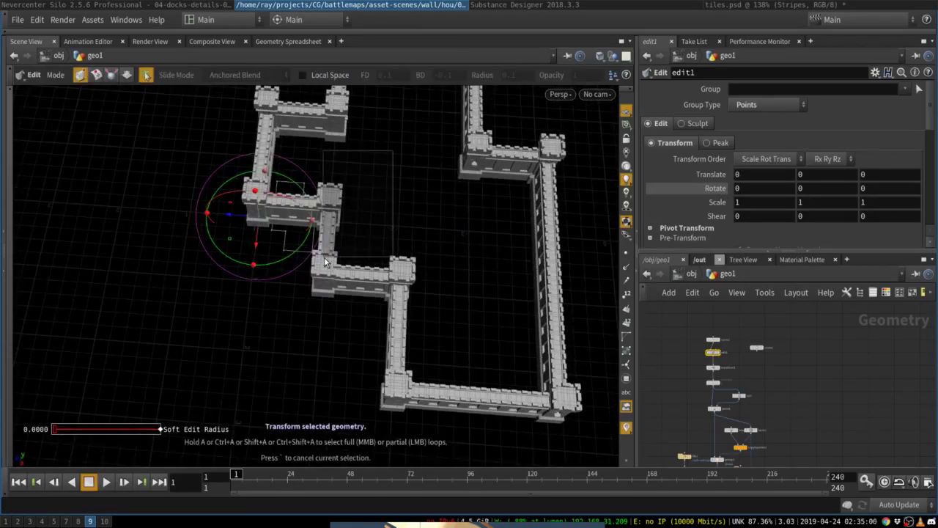
pyautogui.moveTo(170, 143); pyautogui.dragTo(282, 258)
pyautogui.keyDown('alt'); pyautogui.moveTo(492, 239); pyautogui.dragTo(443, 244, button='right'); pyautogui.keyUp('alt')
pyautogui.keyDown('alt'); pyautogui.moveTo(443, 244); pyautogui.dragTo(444, 199); pyautogui.keyUp('alt')
pyautogui.keyDown('alt'); pyautogui.moveTo(444, 200); pyautogui.dragTo(426, 198, button='right'); pyautogui.keyUp('alt')
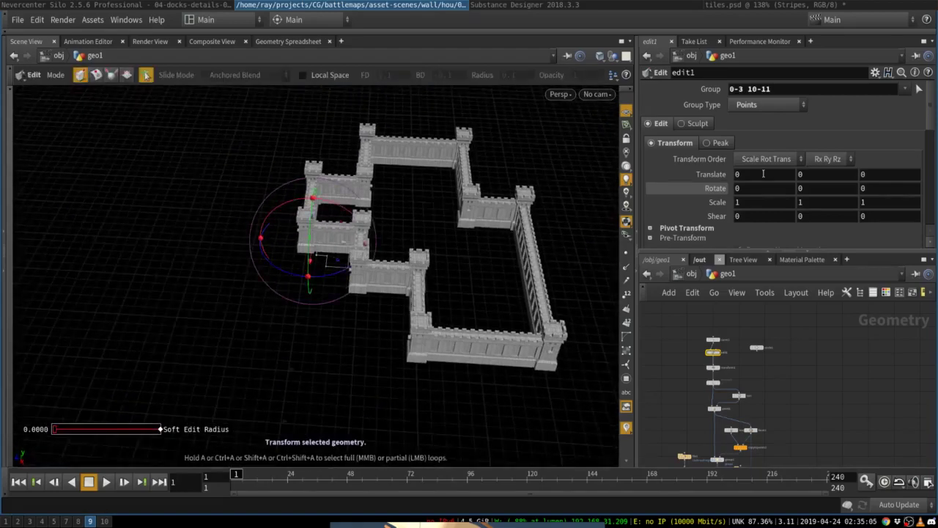
pyautogui.middleClick(759, 174)
pyautogui.moveTo(864, 174)
pyautogui.mouseDown(button='middle')
pyautogui.moveTo(868, 149)
pyautogui.moveTo(845, 173)
pyautogui.moveTo(891, 169)
pyautogui.moveTo(880, 171)
pyautogui.mouseUp(button='middle')
pyautogui.click(749, 372)
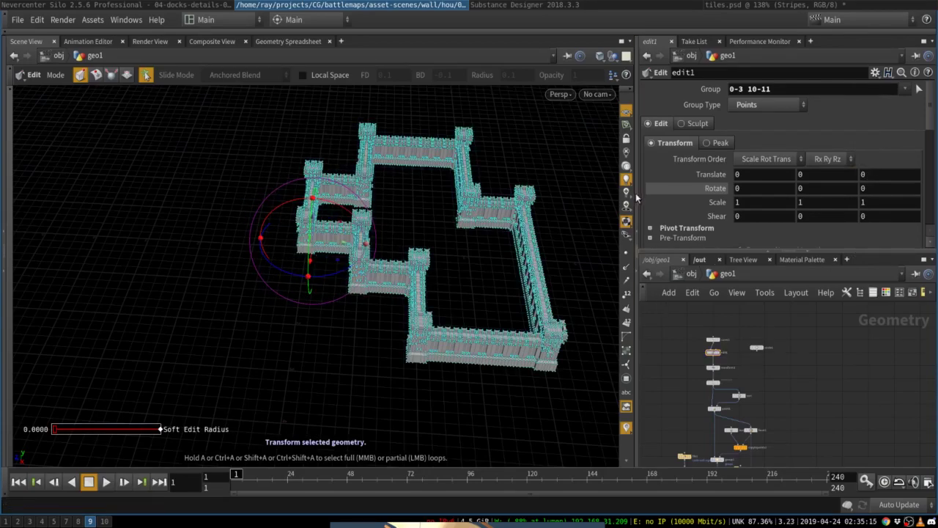
# Widen the parameter and network area, display and select transform1, and show its outline as wireframe
pyautogui.moveTo(636, 192); pyautogui.dragTo(544, 190)
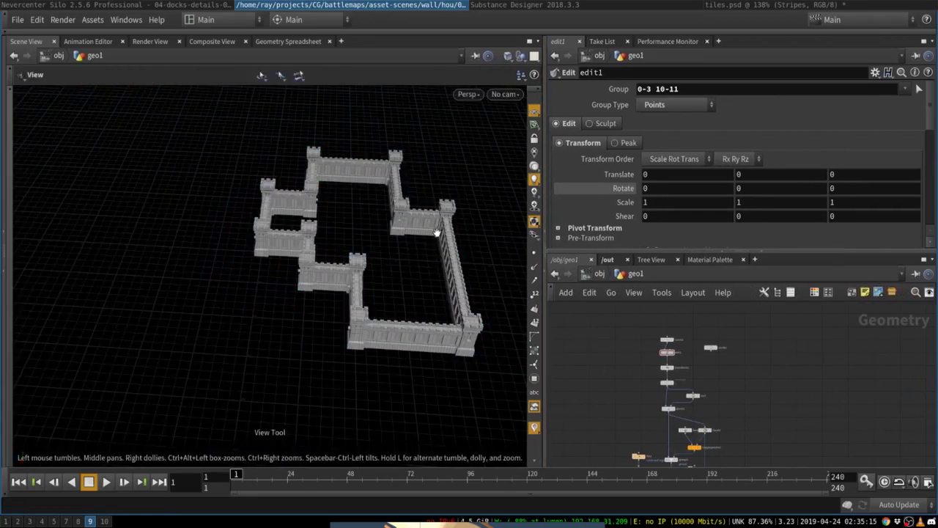
pyautogui.scroll(3, 648, 363)
pyautogui.moveTo(643, 368); pyautogui.dragTo(647, 348, button='middle')
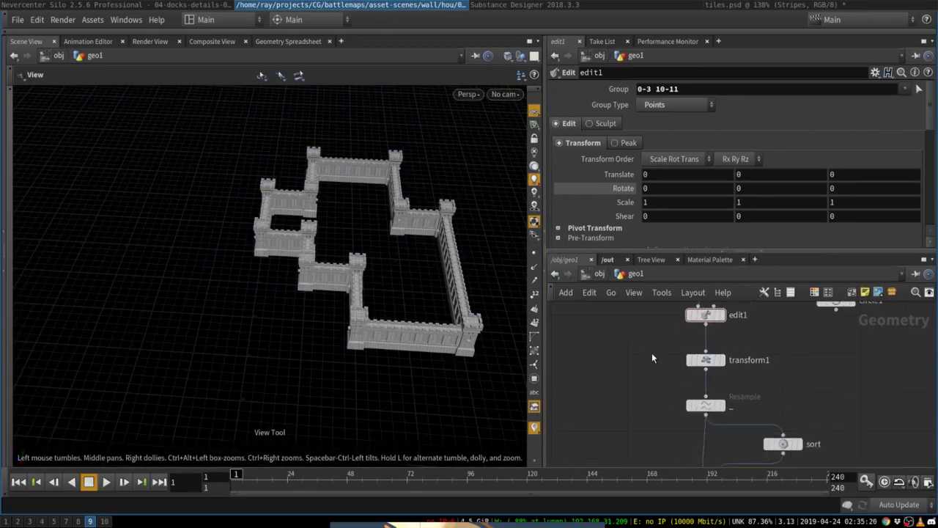
pyautogui.scroll(-3, 652, 353)
pyautogui.moveTo(652, 441); pyautogui.dragTo(664, 326, button='middle')
pyautogui.moveTo(651, 371); pyautogui.dragTo(588, 477, button='middle')
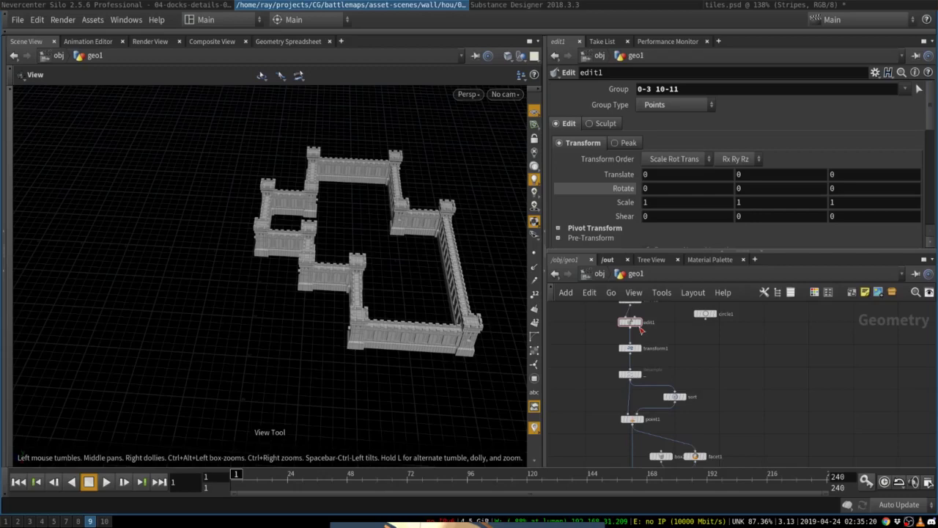
pyautogui.moveTo(639, 351)
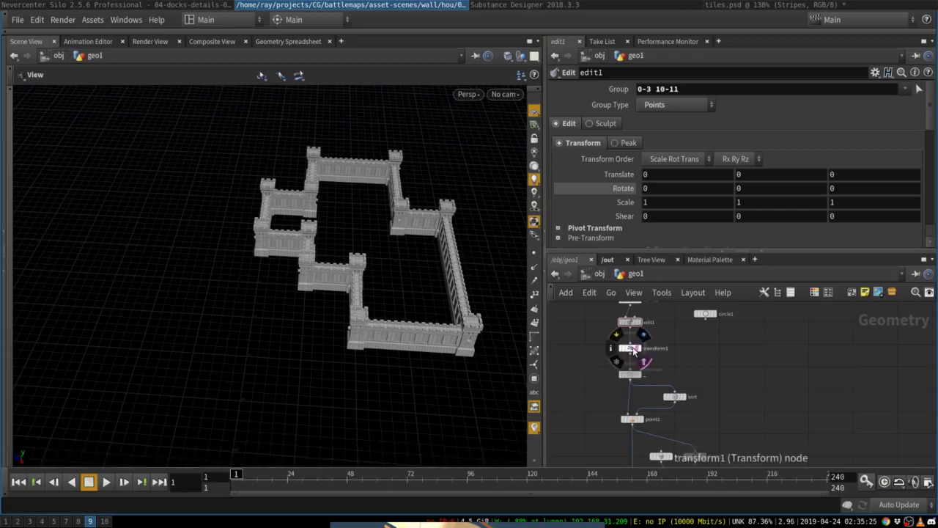
pyautogui.click(643, 359)
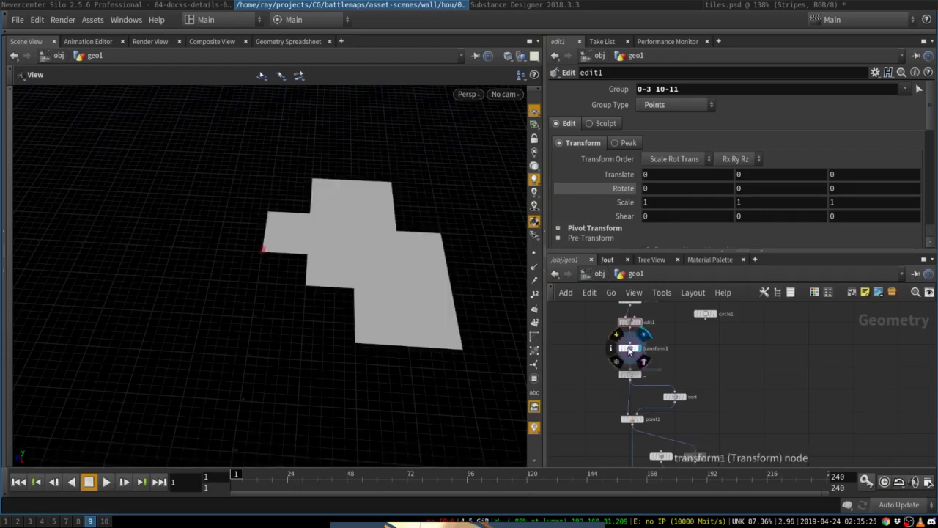
pyautogui.click(631, 348)
pyautogui.scroll(4, 485, 227)
pyautogui.hotkey('shift', 'w')
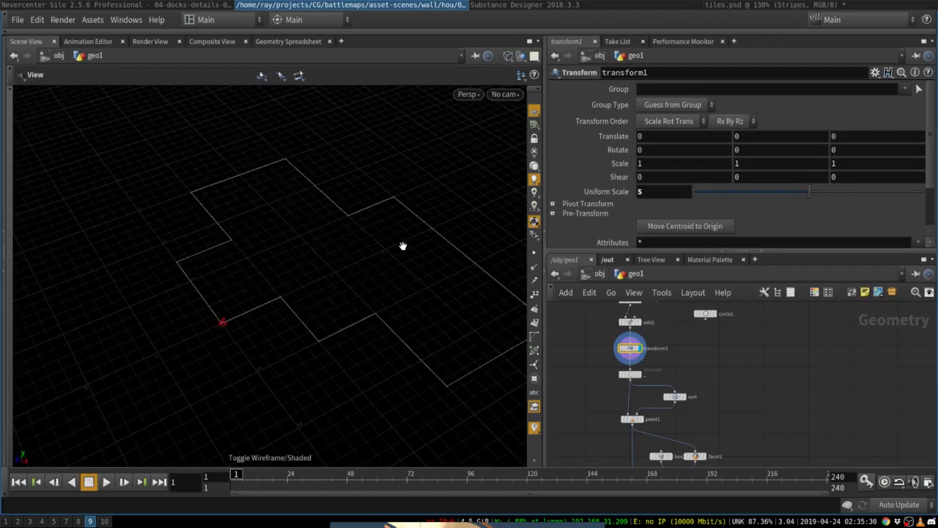
# Display and select transform3 below the wall segment file and view the segment shaded
pyautogui.scroll(-2, 403, 246)
pyautogui.moveTo(623, 408); pyautogui.dragTo(714, 268, button='middle')
pyautogui.moveTo(641, 390)
pyautogui.mouseDown(button='middle')
pyautogui.moveTo(652, 345)
pyautogui.moveTo(655, 397)
pyautogui.mouseUp(button='middle')
pyautogui.scroll(-3, 651, 345)
pyautogui.scroll(4, 654, 362)
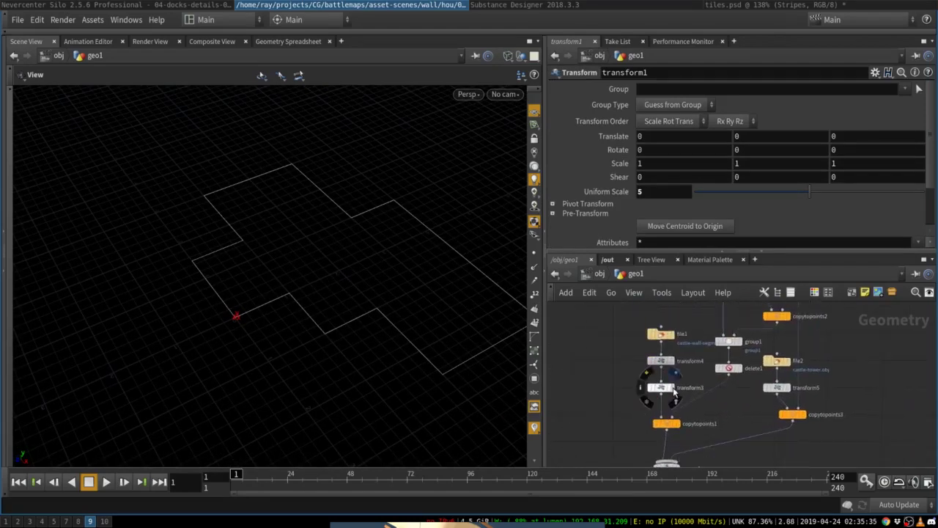
pyautogui.click(672, 389)
pyautogui.click(661, 390)
pyautogui.scroll(5, 278, 328)
pyautogui.hotkey('shift', 'w')
pyautogui.moveTo(248, 281); pyautogui.dragTo(381, 278)
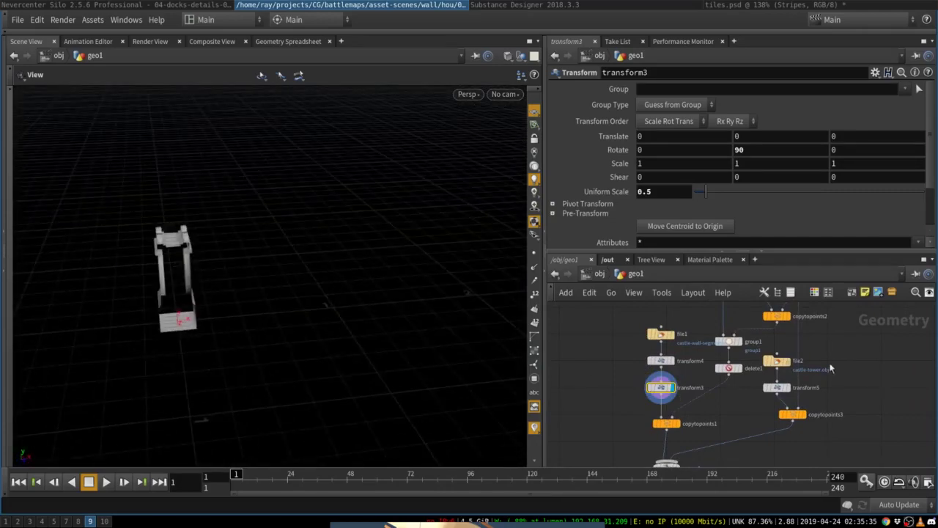
# Display and select transform5 below the castle tower file to inspect the tower model
pyautogui.click(789, 392)
pyautogui.click(789, 392)
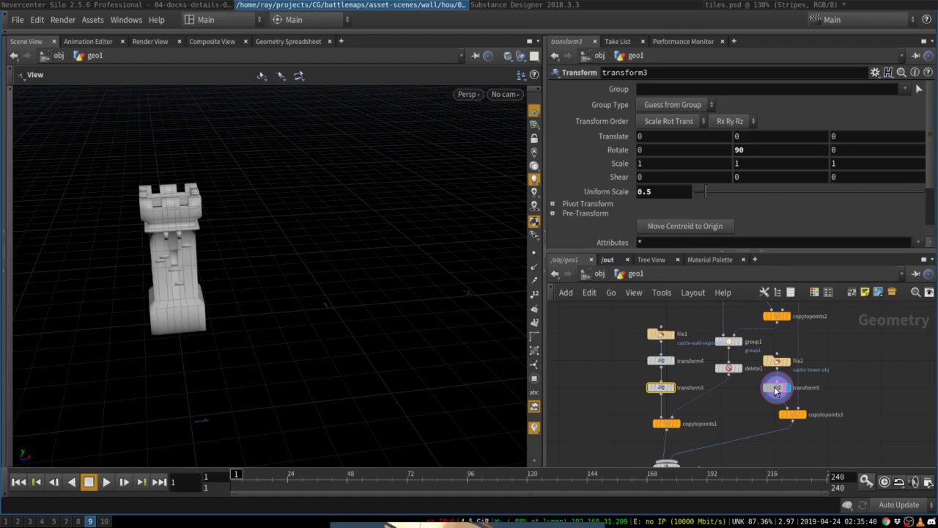
pyautogui.moveTo(318, 287)
pyautogui.mouseDown()
pyautogui.moveTo(359, 271)
pyautogui.moveTo(222, 293)
pyautogui.mouseUp()
pyautogui.moveTo(700, 360); pyautogui.dragTo(684, 380, button='middle')
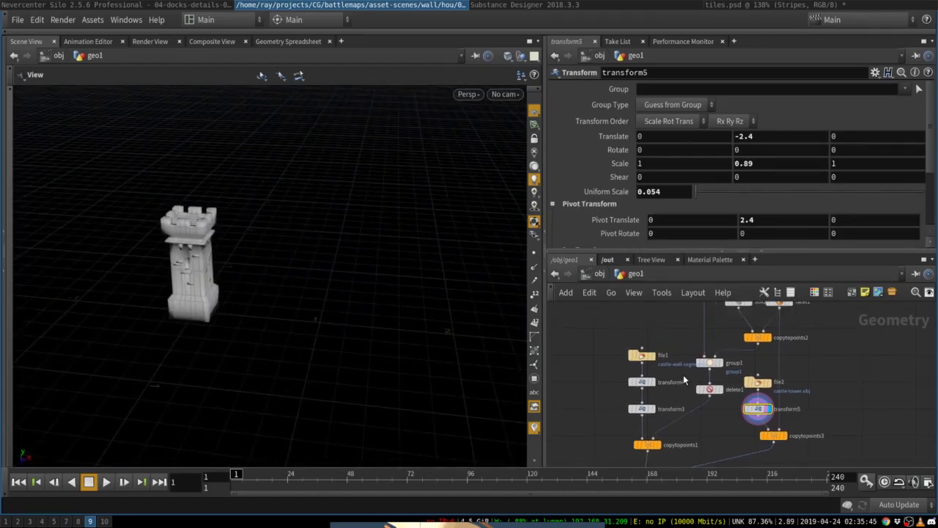
# Display and select copytopoints1 to inspect the wall segments copied along the outline
pyautogui.click(657, 445)
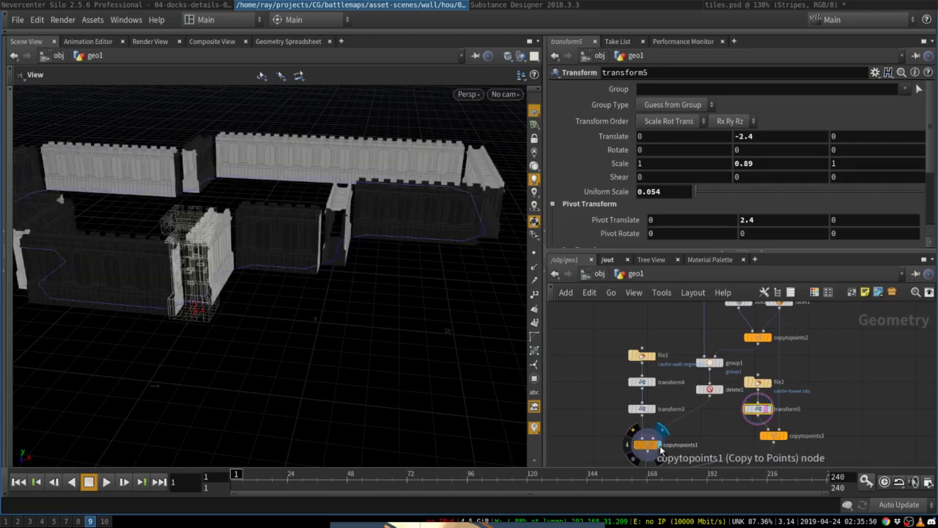
pyautogui.click(653, 445)
pyautogui.scroll(-3, 713, 406)
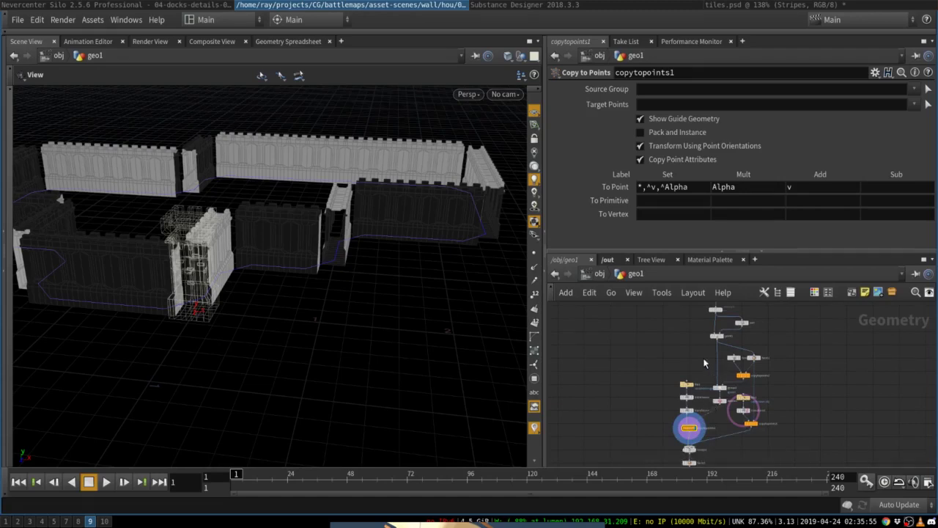
pyautogui.scroll(3, 662, 375)
pyautogui.scroll(1, 668, 370)
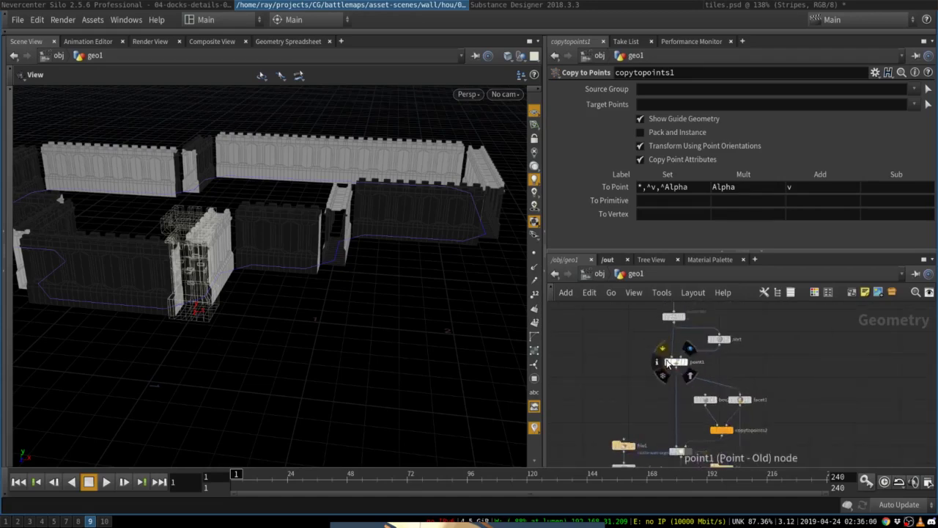
# Bypass the point1 node and examine how the copied wall segments are oriented without it
pyautogui.click(662, 349)
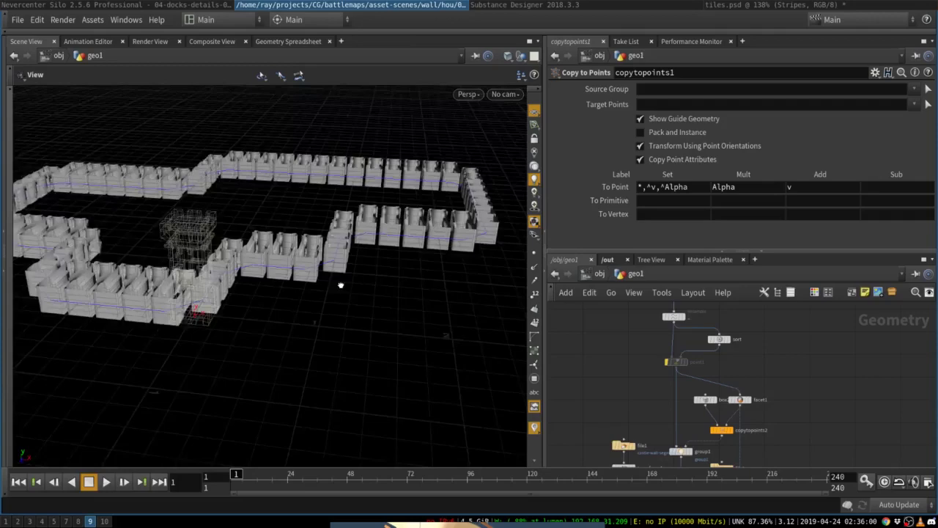
pyautogui.moveTo(340, 284); pyautogui.dragTo(267, 306)
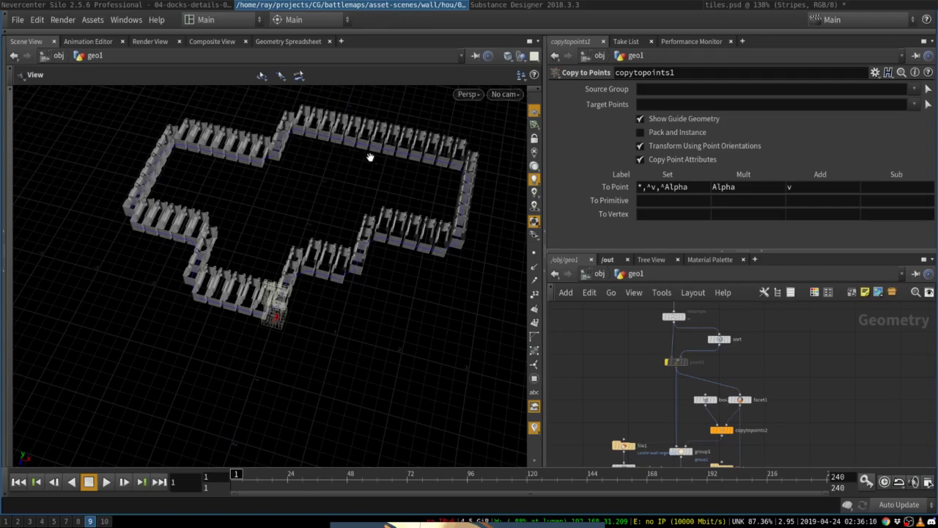
pyautogui.moveTo(446, 184)
pyautogui.mouseDown()
pyautogui.moveTo(440, 205)
pyautogui.moveTo(449, 201)
pyautogui.mouseUp()
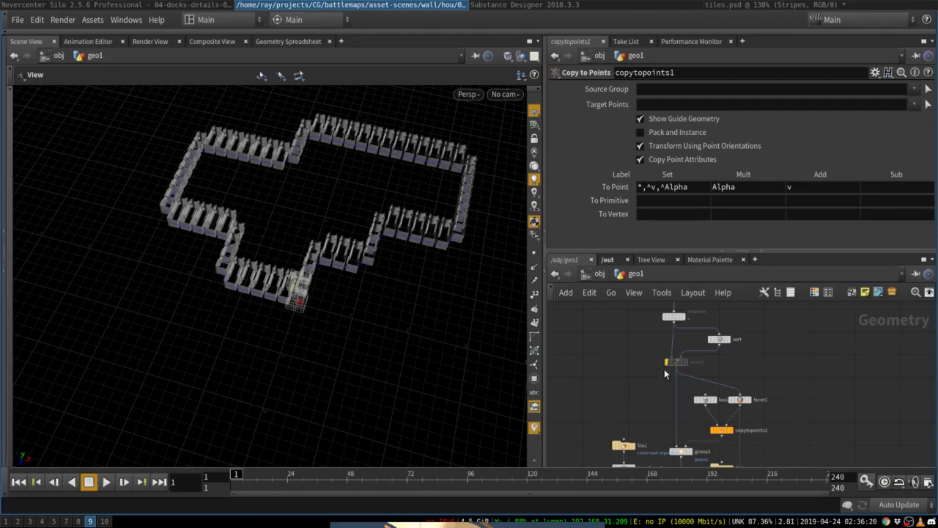
# Re-enable, display and select point1, and view its outline as wireframe with point normals shown
pyautogui.scroll(2, 671, 362)
pyautogui.moveTo(674, 360)
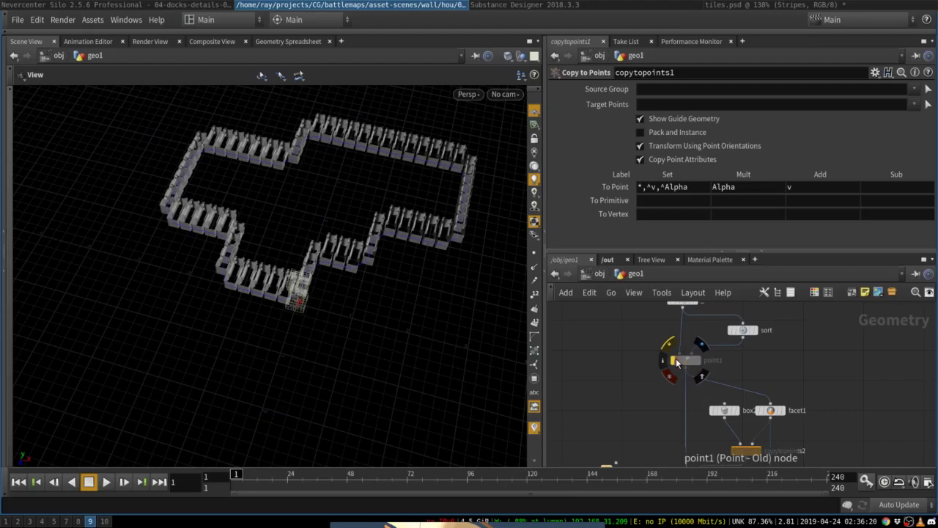
pyautogui.click(701, 343)
pyautogui.click(680, 358)
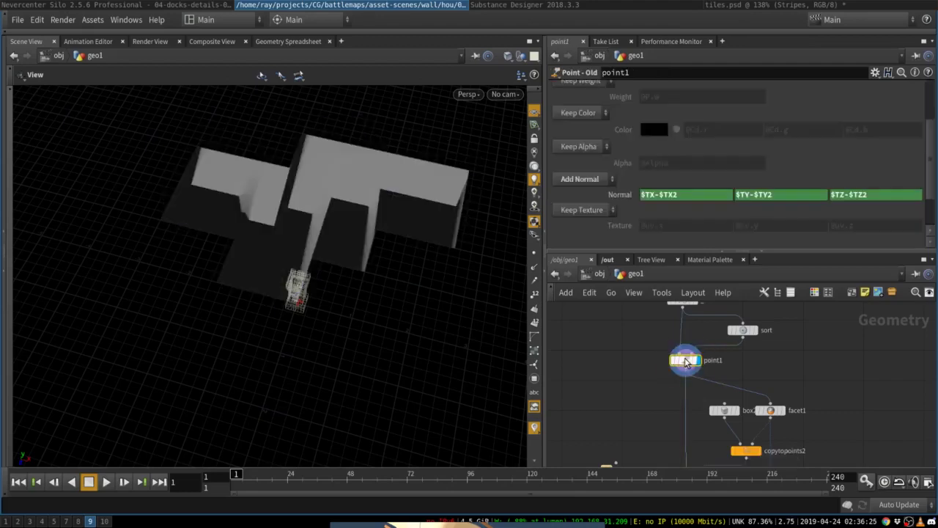
pyautogui.press('w')
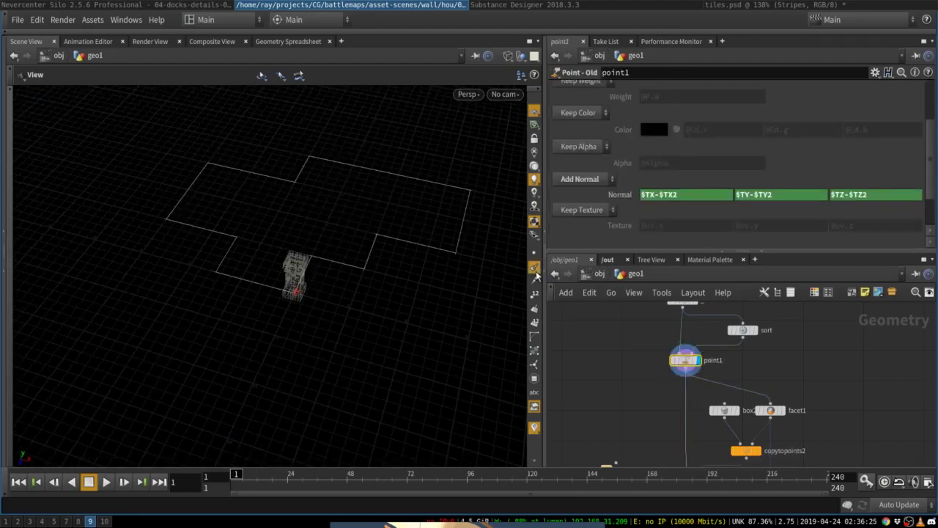
pyautogui.moveTo(392, 224); pyautogui.dragTo(428, 227)
pyautogui.moveTo(427, 226); pyautogui.dragTo(367, 315, button='middle')
# Rename the Resample node below transform1 as resample
pyautogui.moveTo(651, 342); pyautogui.dragTo(611, 392, button='middle')
pyautogui.scroll(1, 633, 406)
pyautogui.scroll(-2, 634, 404)
pyautogui.scroll(2, 609, 428)
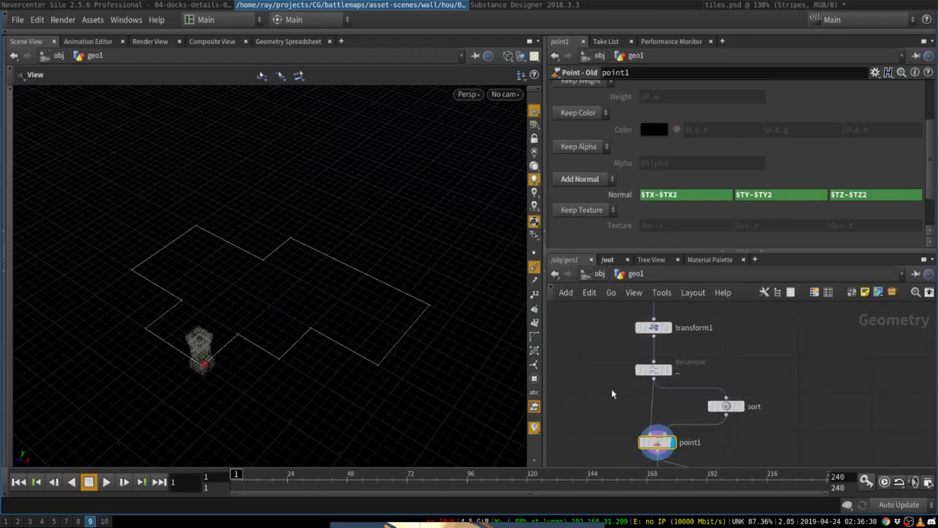
pyautogui.doubleClick(678, 371)
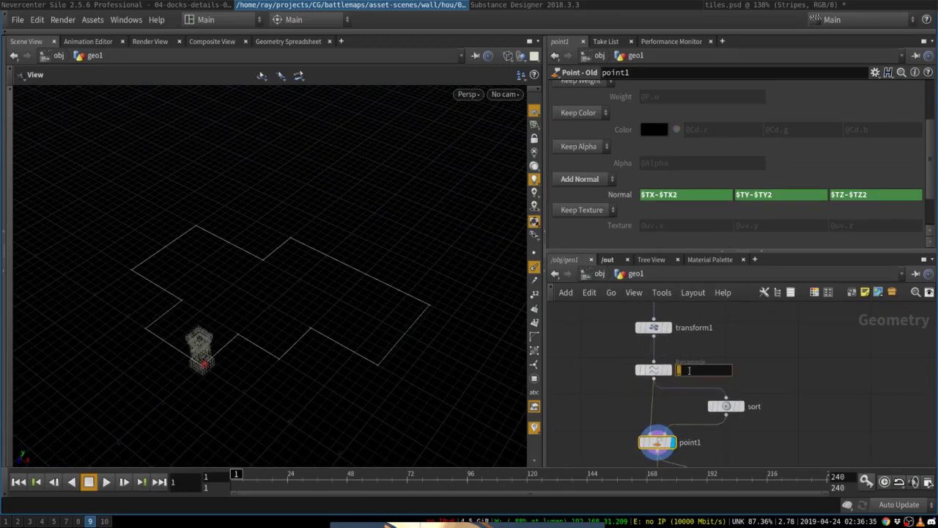
pyautogui.write('resample')
pyautogui.press('Return')
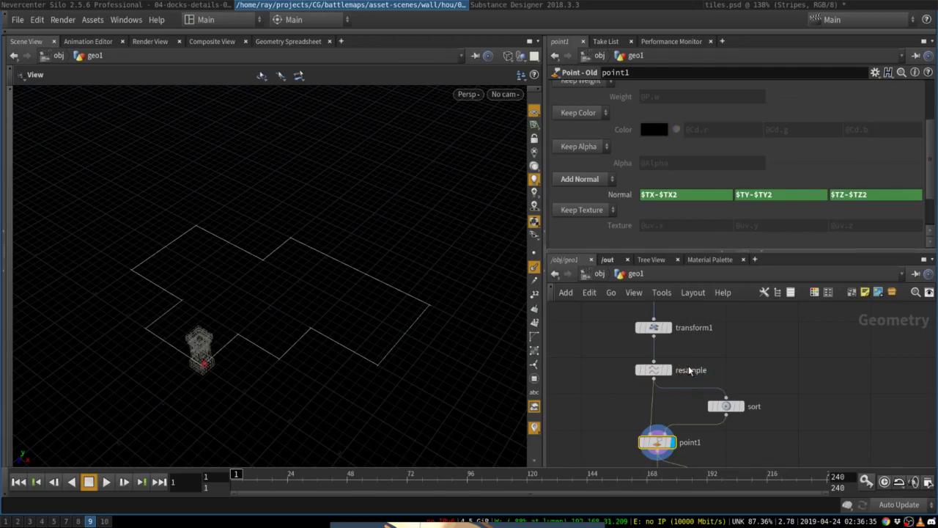
# Display and select the resample node to examine its segment length setting and the point normals along the outline
pyautogui.click(654, 369)
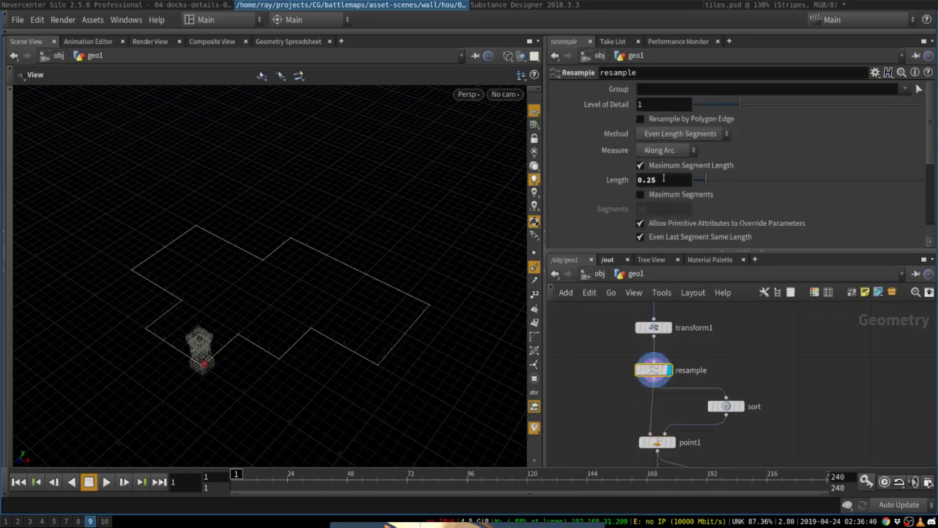
pyautogui.moveTo(660, 178); pyautogui.dragTo(637, 184)
pyautogui.moveTo(210, 327); pyautogui.dragTo(254, 307)
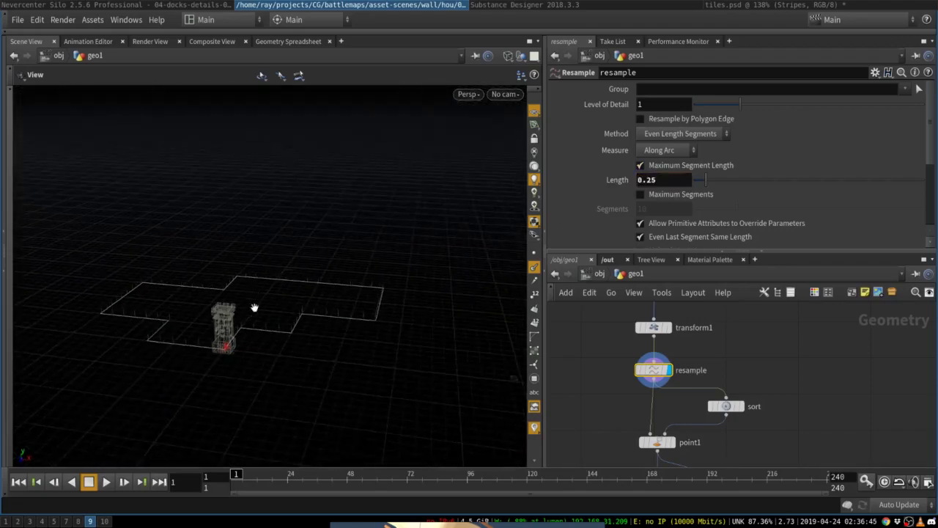
pyautogui.moveTo(249, 348); pyautogui.dragTo(432, 327, button='right')
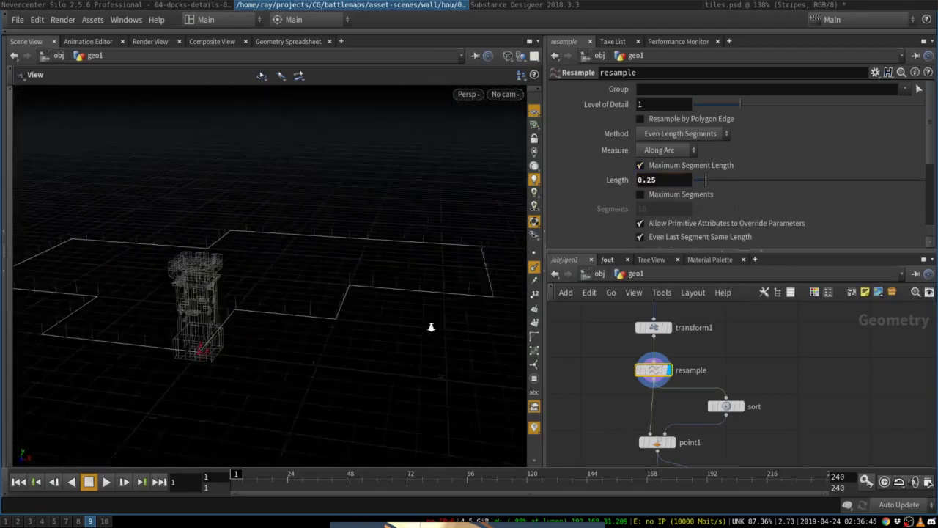
# Try a segment length of 0 on the resample node to compare the outline's points, and undo the change
pyautogui.moveTo(258, 327); pyautogui.dragTo(339, 325, button='right')
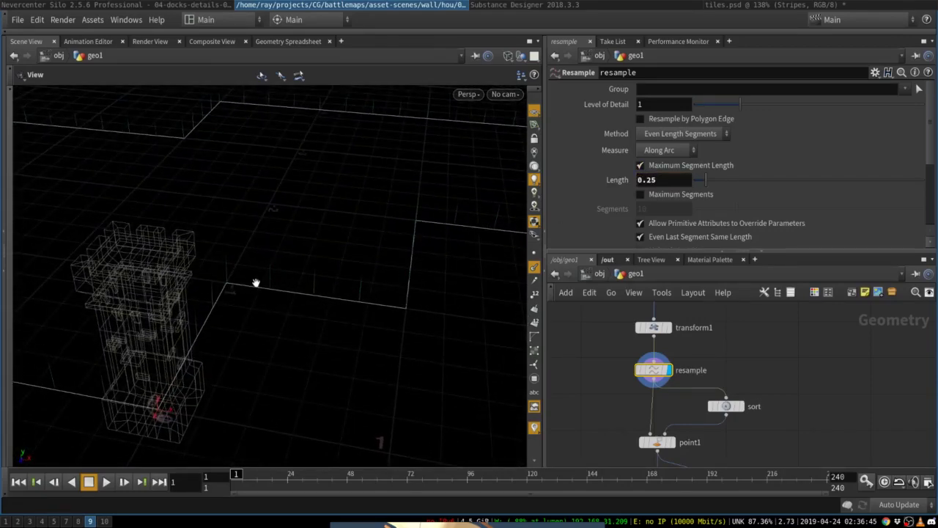
pyautogui.doubleClick(647, 180)
pyautogui.press('BackSpace')
pyautogui.moveTo(445, 282); pyautogui.dragTo(368, 305, button='right')
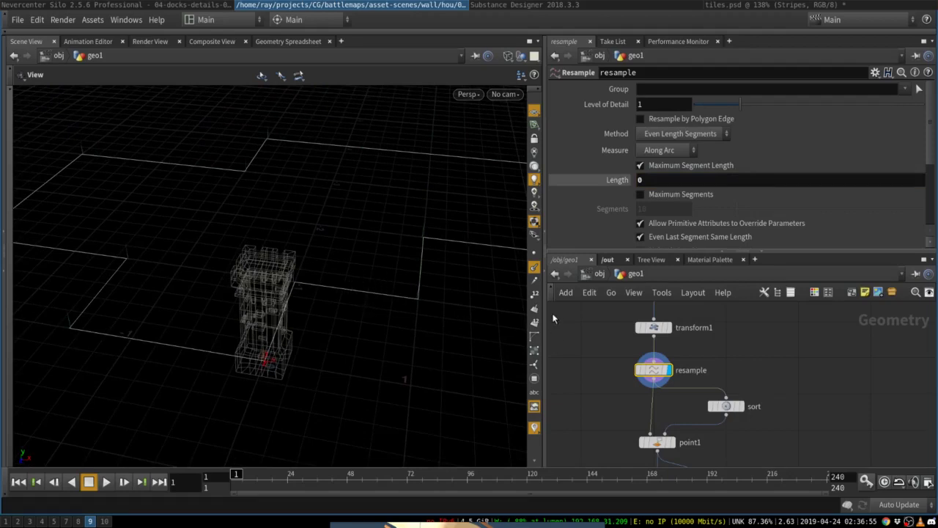
pyautogui.hotkey('ctrl', 'z')
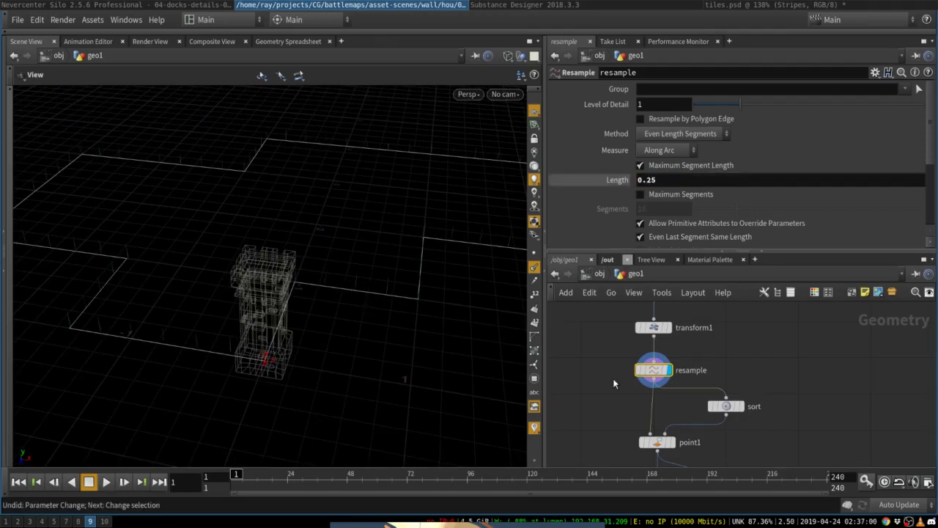
# Display the copytopoints1 node's wall segments and switch the view to shaded
pyautogui.moveTo(613, 378); pyautogui.dragTo(623, 350)
pyautogui.scroll(-5, 609, 408)
pyautogui.moveTo(609, 410); pyautogui.dragTo(618, 334, button='middle')
pyautogui.scroll(3, 636, 378)
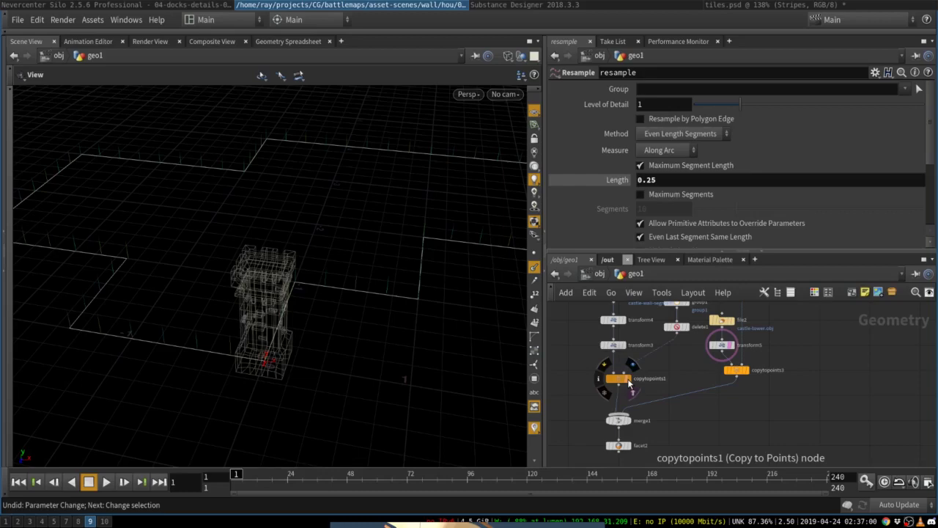
pyautogui.click(630, 381)
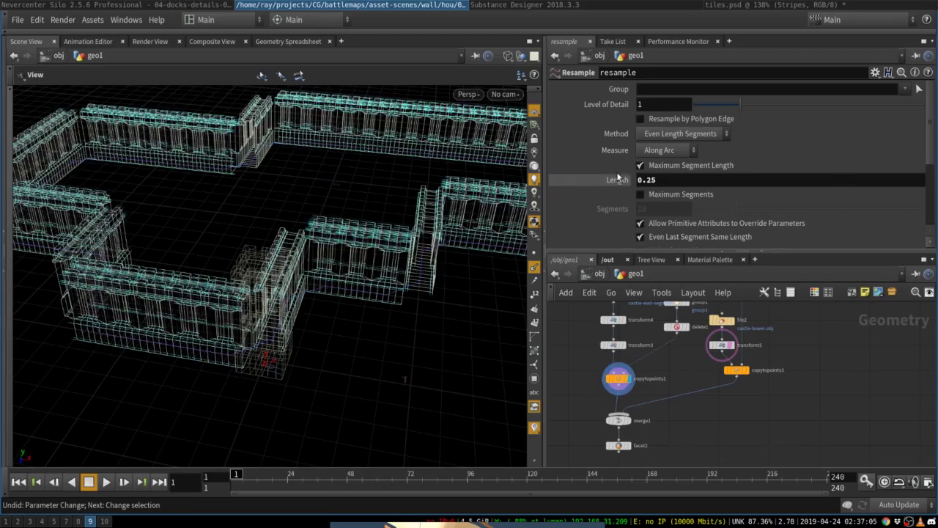
pyautogui.press('w')
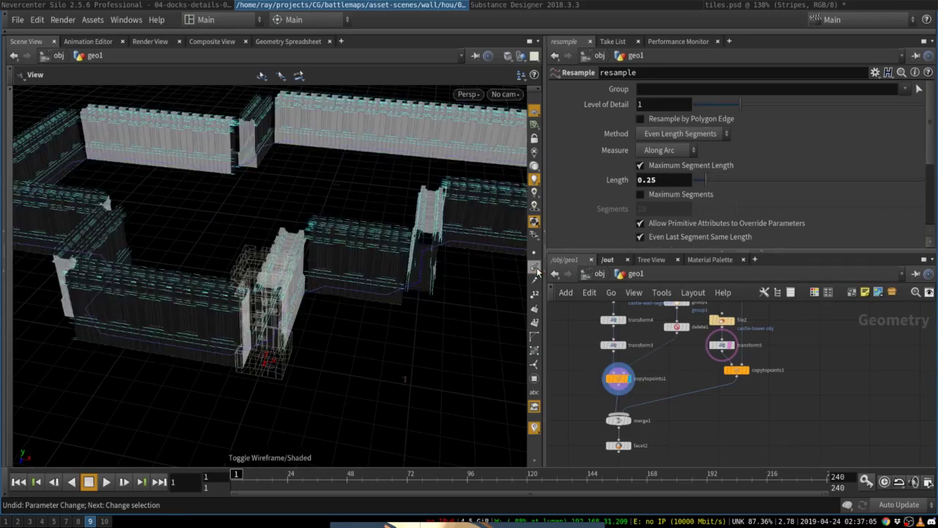
# Try a resample segment length of 0.351 to examine the spacing of the wall segments, and undo the change
pyautogui.moveTo(705, 180); pyautogui.dragTo(712, 183)
pyautogui.moveTo(417, 187); pyautogui.dragTo(366, 199)
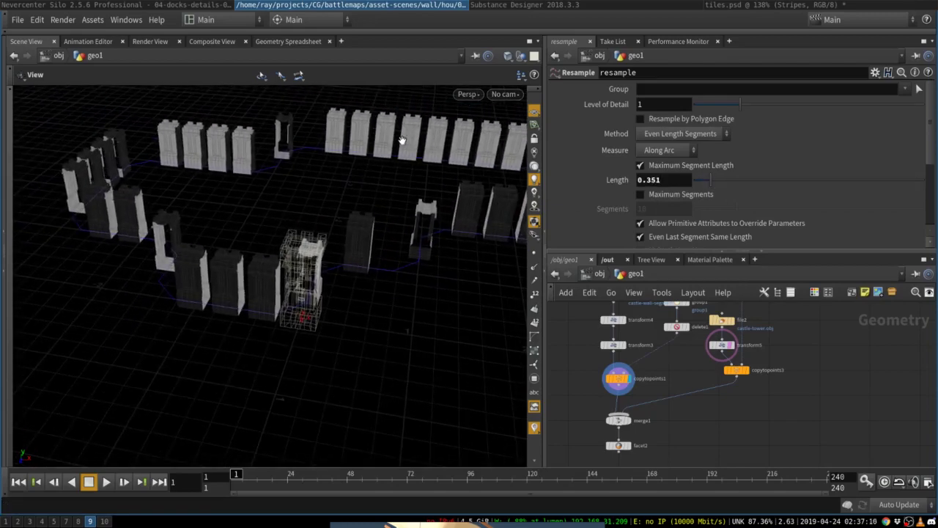
pyautogui.hotkey('ctrl', 'z')
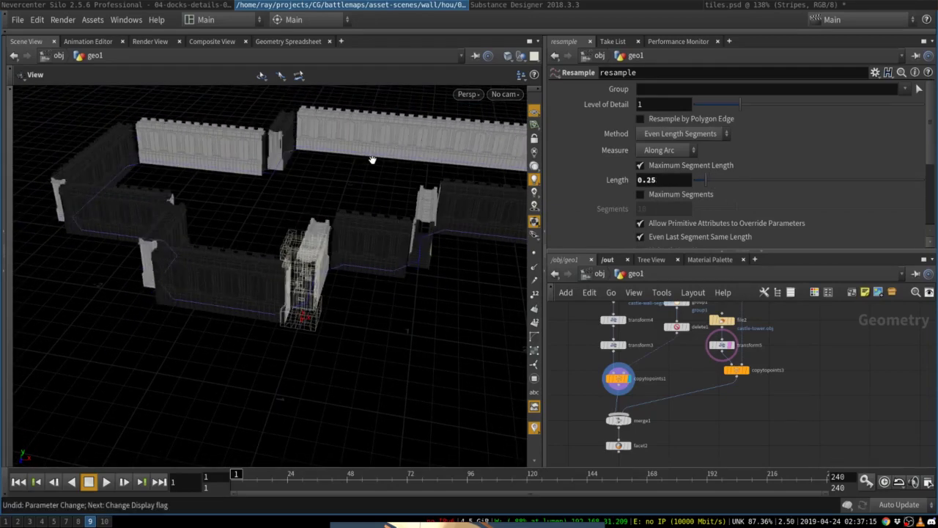
pyautogui.moveTo(681, 179); pyautogui.dragTo(605, 178)
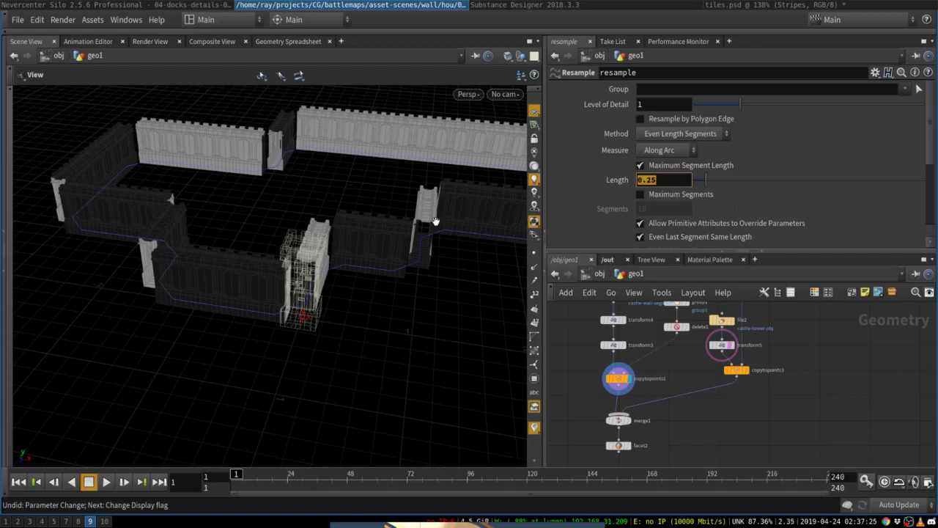
# Select the sort node between resample and point1 and examine its point sort method and offset
pyautogui.moveTo(686, 347); pyautogui.dragTo(632, 450, button='middle')
pyautogui.moveTo(614, 347); pyautogui.dragTo(602, 406, button='middle')
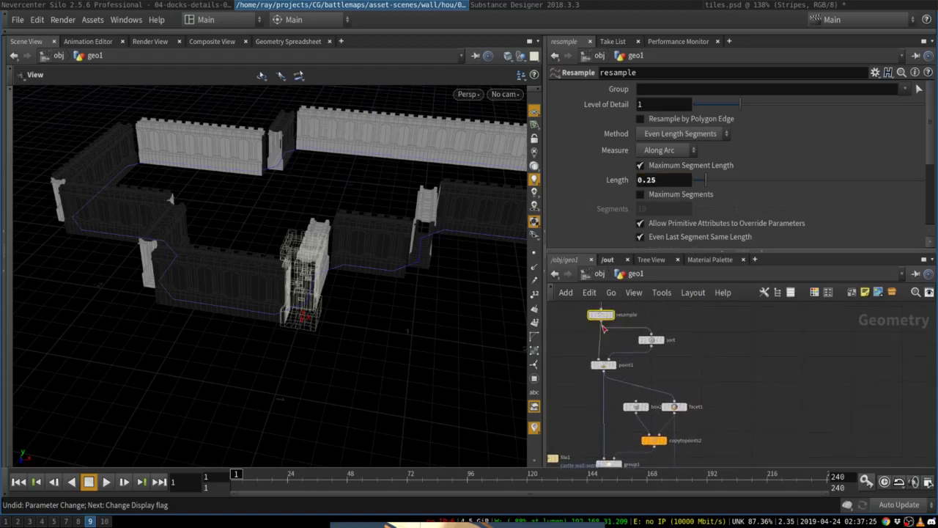
pyautogui.moveTo(601, 320); pyautogui.dragTo(595, 343, button='middle')
pyautogui.scroll(3, 607, 356)
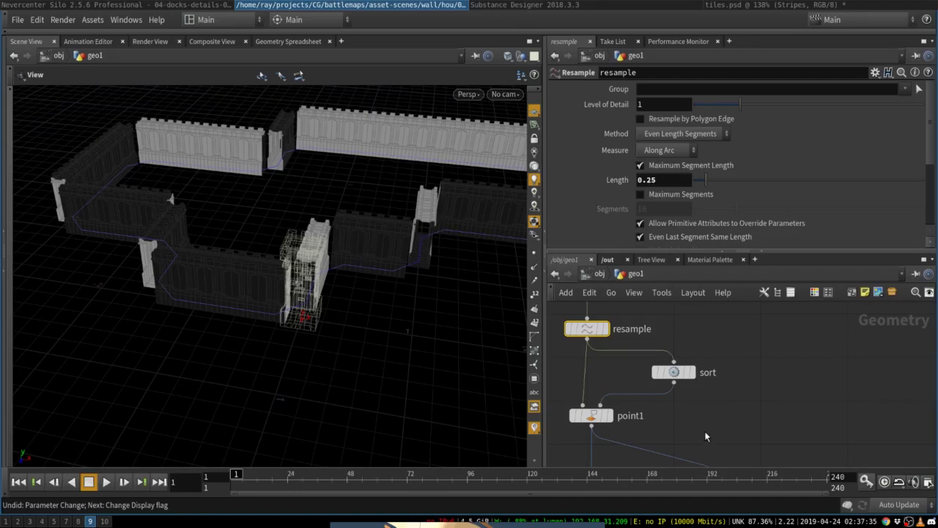
pyautogui.scroll(2, 586, 411)
pyautogui.click(689, 363)
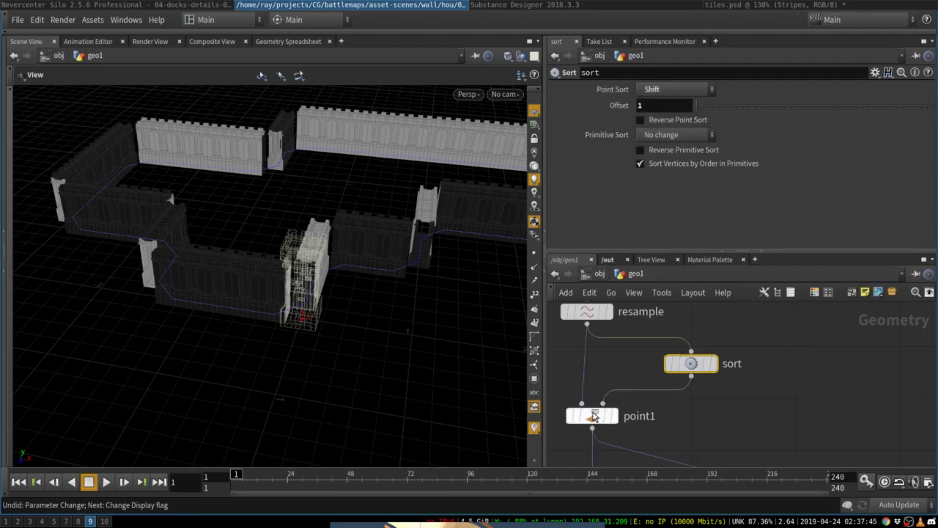
# Select the point1 node and examine the position-difference expressions in its Normal parameter
pyautogui.click(594, 419)
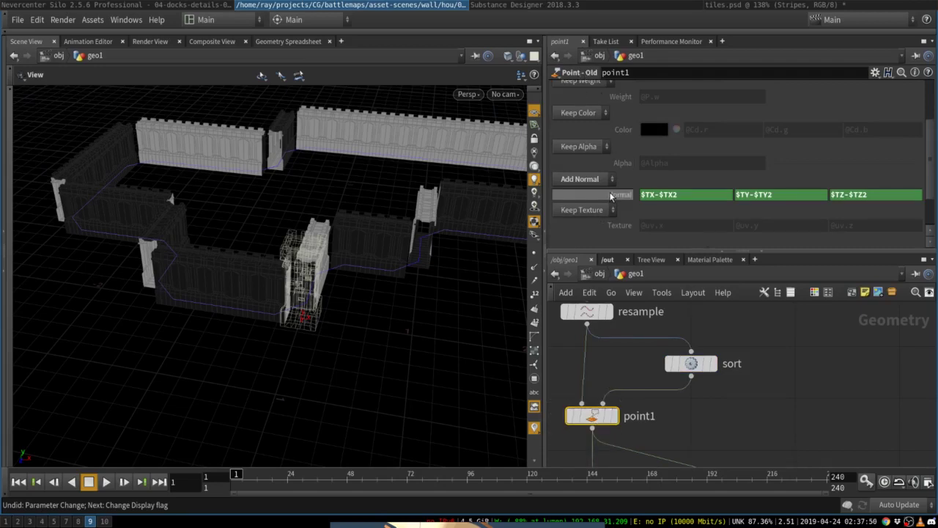
pyautogui.click(684, 195)
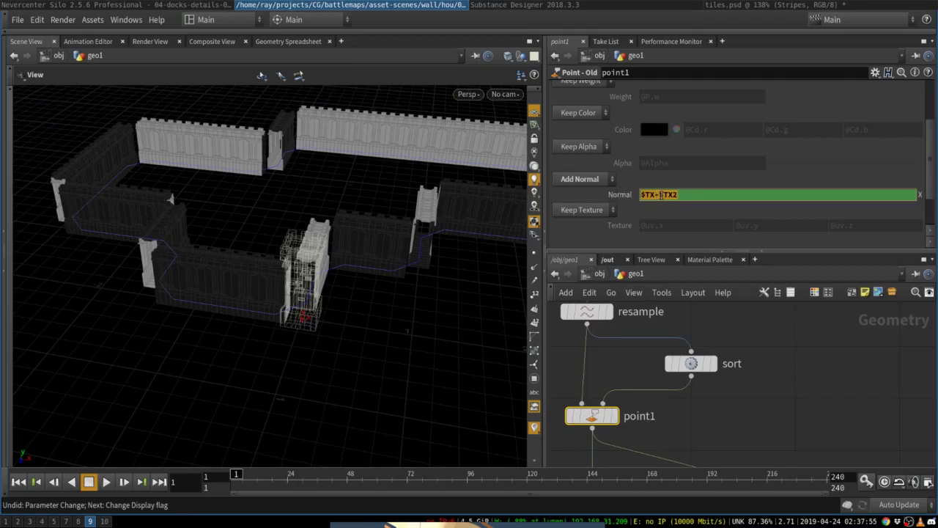
pyautogui.click(626, 196)
pyautogui.click(628, 198)
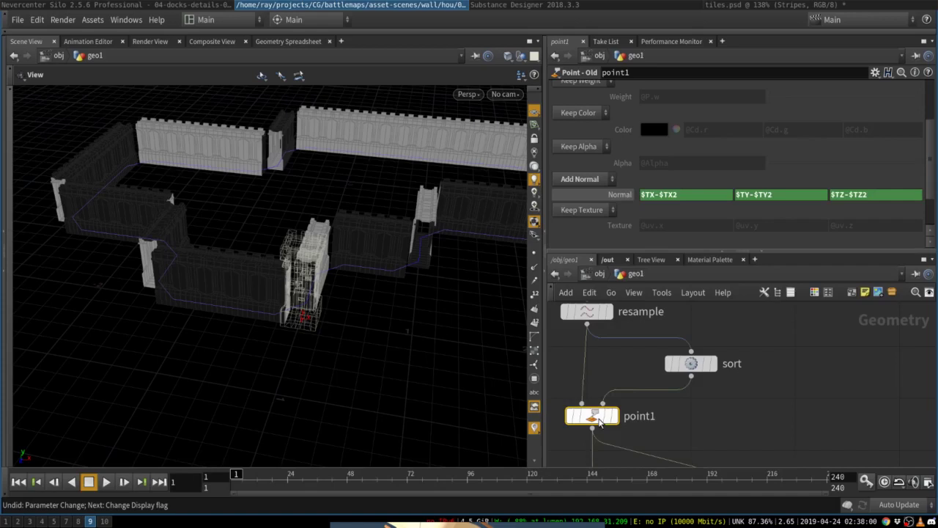
pyautogui.moveTo(593, 416)
pyautogui.mouseDown()
pyautogui.moveTo(591, 393)
pyautogui.moveTo(595, 402)
pyautogui.mouseUp()
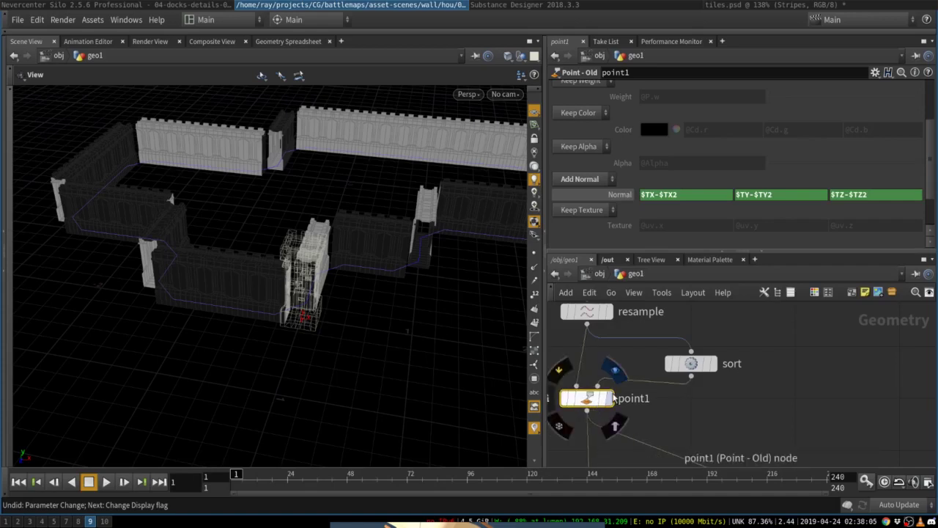
# Display and select the sort node in wireframe with point numbers shown, and examine the numbering along the outline up close
pyautogui.click(717, 341)
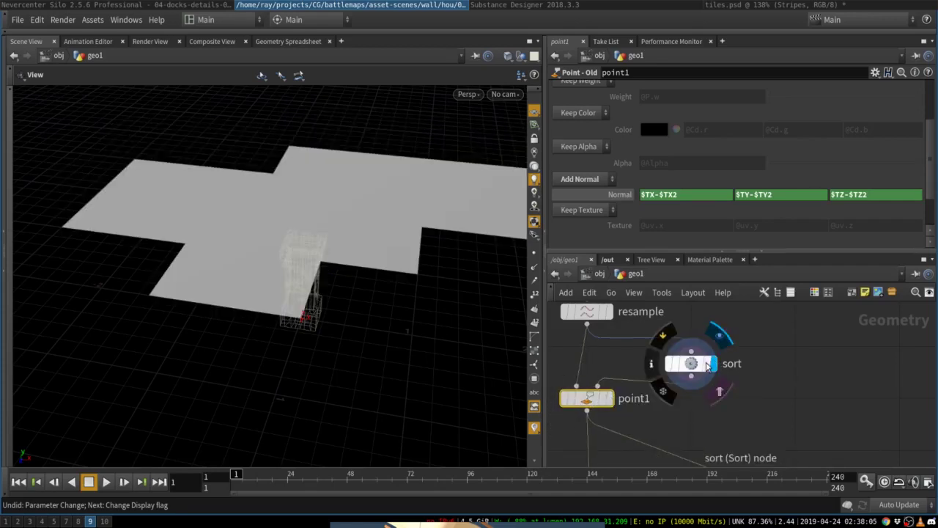
pyautogui.click(691, 364)
pyautogui.hotkey('shift', 'w')
pyautogui.click(534, 294)
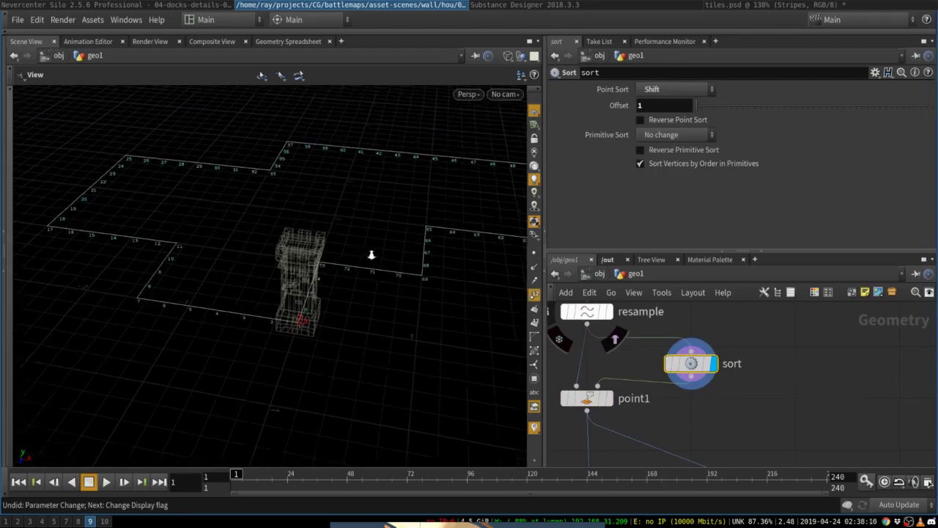
pyautogui.moveTo(373, 254); pyautogui.dragTo(444, 253, button='right')
pyautogui.moveTo(445, 253); pyautogui.dragTo(368, 259, button='middle')
pyautogui.moveTo(369, 260); pyautogui.dragTo(400, 292, button='right')
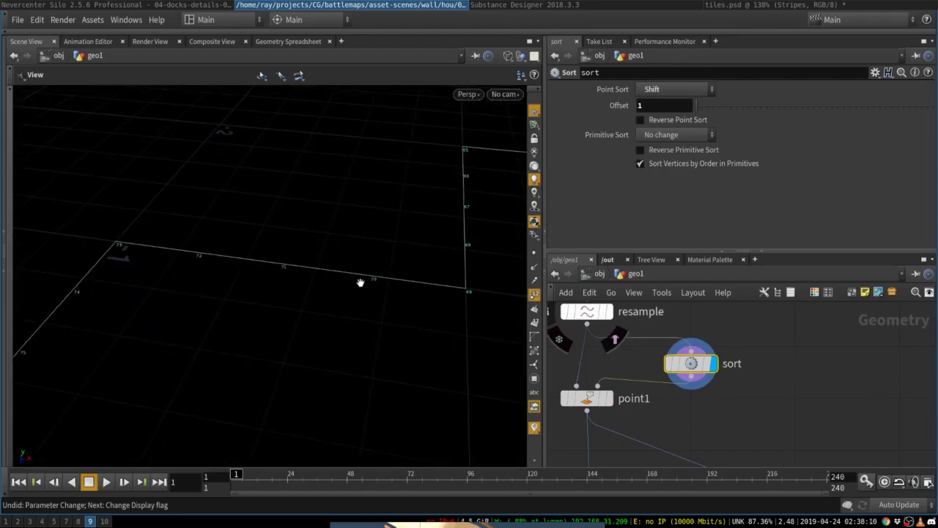
# Bypass and re-enable the sort node to compare the point numbering, with point markers shown
pyautogui.click(670, 364)
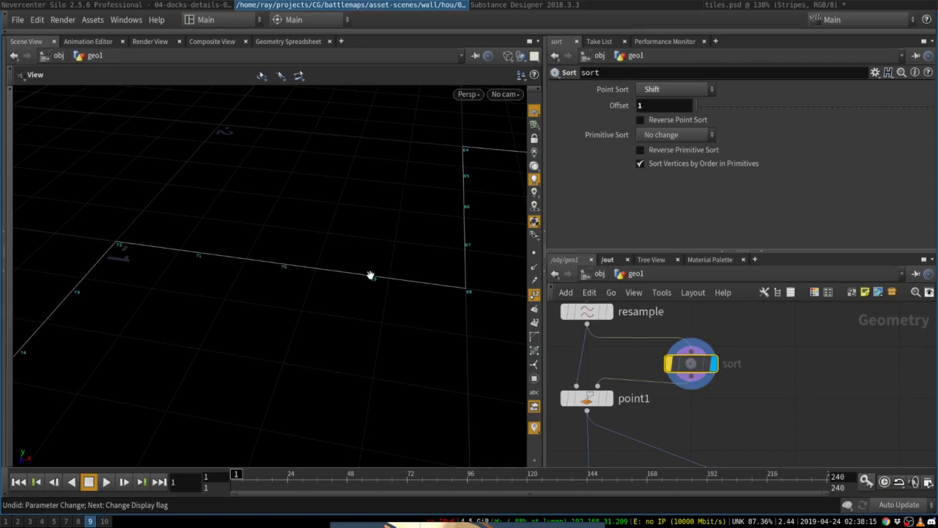
pyautogui.click(535, 252)
pyautogui.click(670, 362)
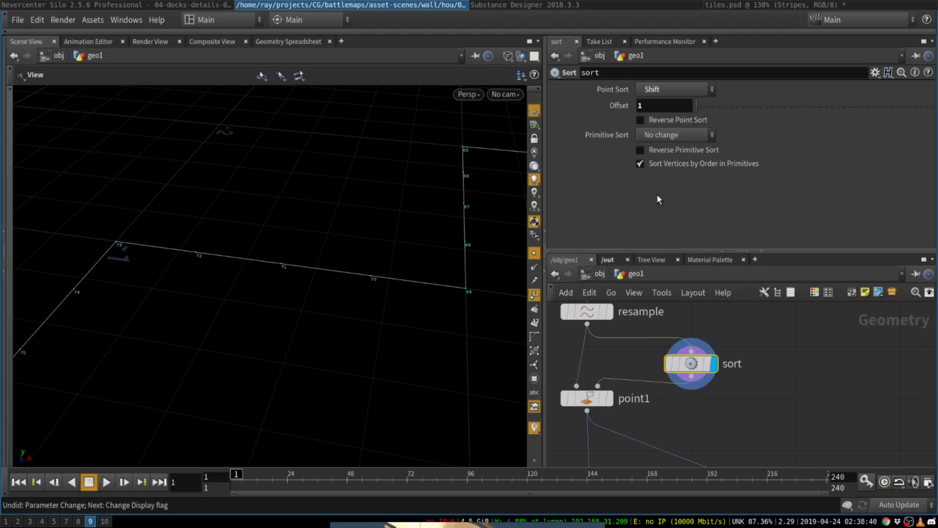
# Display and select point1 with point normals shown, and examine the direction from each point to its neighbour
pyautogui.click(587, 399)
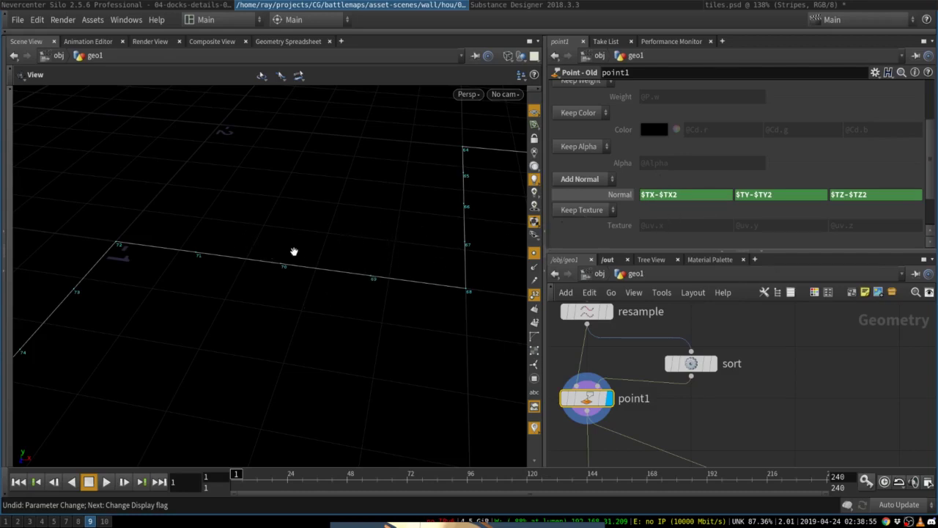
pyautogui.moveTo(333, 274); pyautogui.dragTo(374, 279)
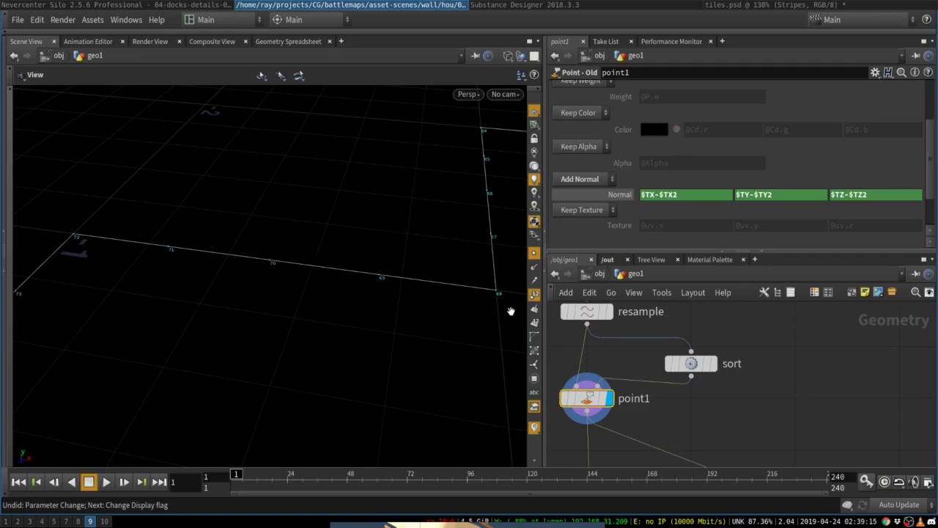
pyautogui.moveTo(359, 293); pyautogui.dragTo(431, 233, button='right')
pyautogui.moveTo(388, 254); pyautogui.dragTo(444, 246, button='right')
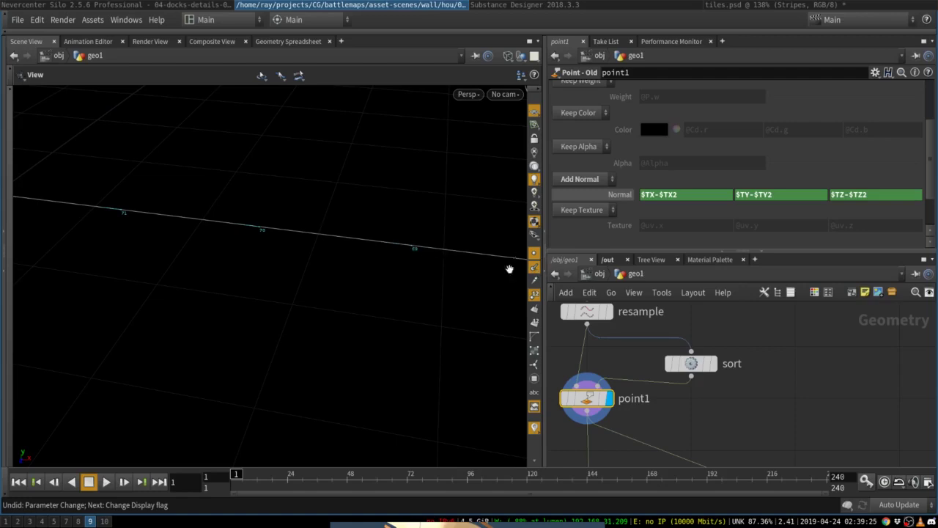
pyautogui.moveTo(470, 258); pyautogui.dragTo(196, 339, button='right')
# Display and select the copytopoints1 node that copies the wall segments along the outline
pyautogui.moveTo(670, 434); pyautogui.dragTo(686, 345, button='middle')
pyautogui.scroll(-3, 674, 353)
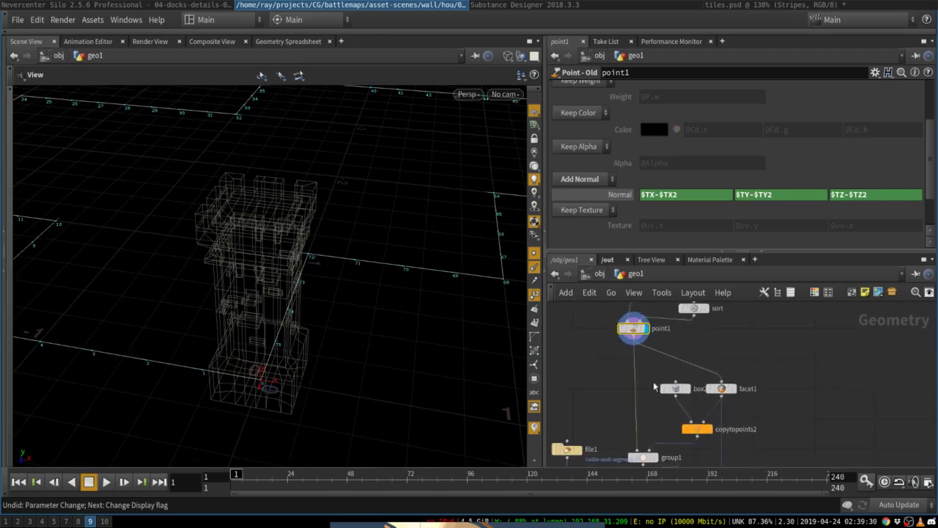
pyautogui.moveTo(647, 405); pyautogui.dragTo(653, 335, button='middle')
pyautogui.scroll(-3, 620, 358)
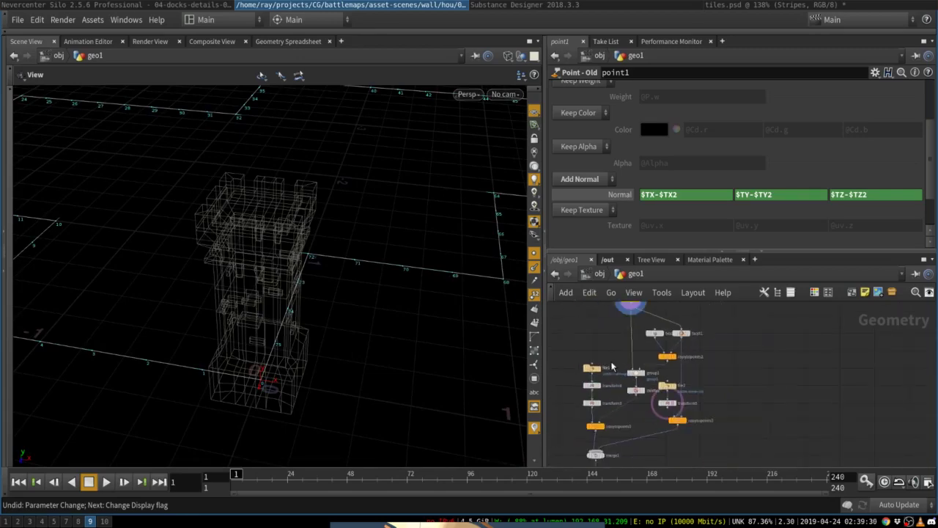
pyautogui.moveTo(610, 366); pyautogui.dragTo(607, 313, button='middle')
pyautogui.scroll(2, 596, 381)
pyautogui.moveTo(601, 376)
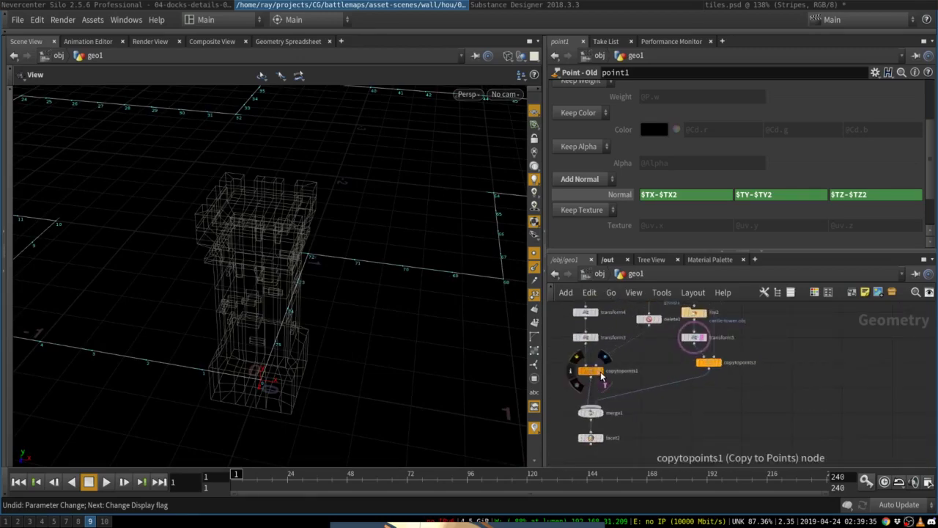
pyautogui.click(583, 372)
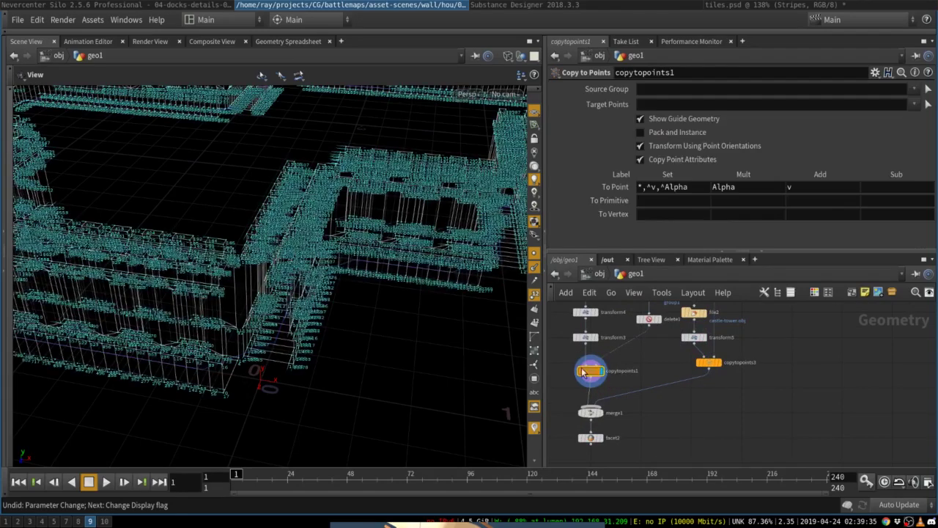
# Hide the point numbers and normals, and view the copied walls shaded
pyautogui.click(532, 295)
pyautogui.click(534, 268)
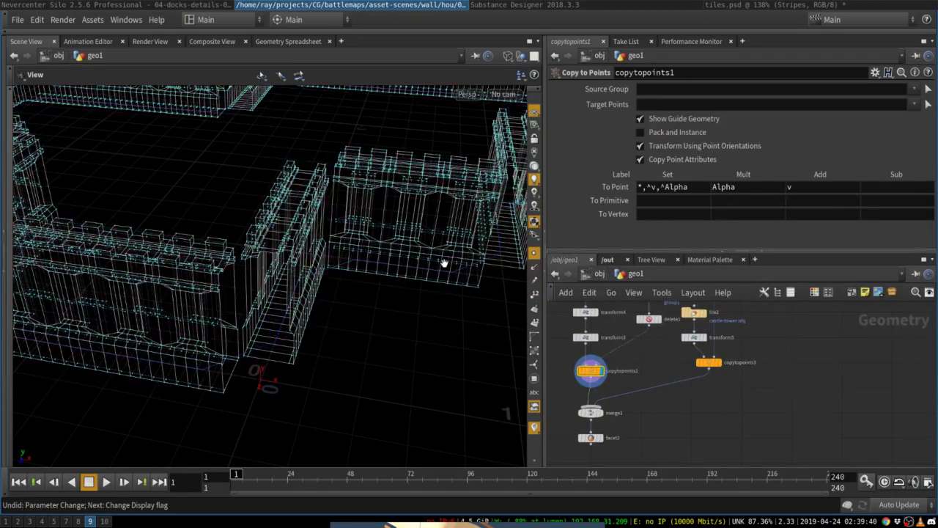
pyautogui.hotkey('shift', 'w')
pyautogui.moveTo(444, 264)
pyautogui.mouseDown(button='right')
pyautogui.moveTo(379, 281)
pyautogui.moveTo(304, 284)
pyautogui.mouseUp(button='right')
pyautogui.moveTo(364, 270)
pyautogui.mouseDown()
pyautogui.moveTo(362, 286)
pyautogui.moveTo(377, 270)
pyautogui.mouseUp()
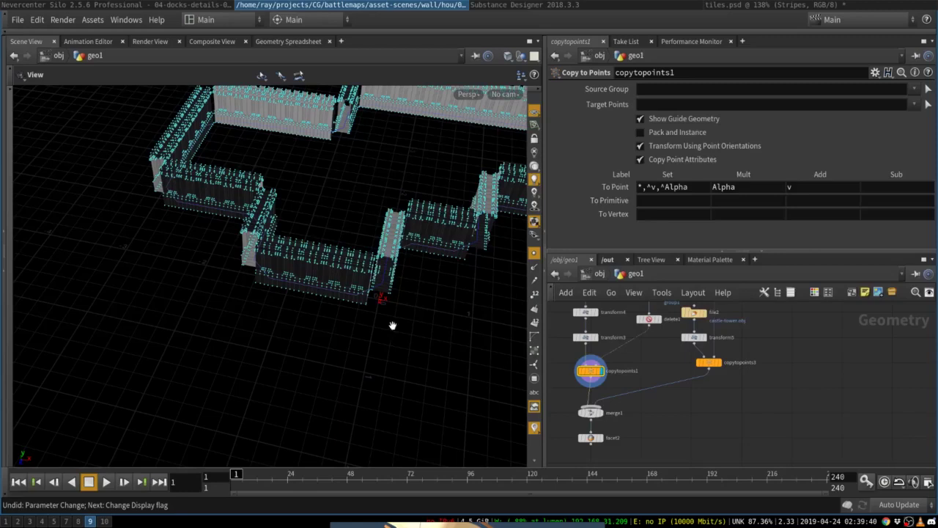
# Select and display the facet1 node, and examine its Remove Inline Points option and the remaining outline corners in wireframe
pyautogui.moveTo(672, 367); pyautogui.dragTo(630, 471, button='middle')
pyautogui.scroll(-2, 668, 387)
pyautogui.moveTo(705, 373); pyautogui.dragTo(689, 397, button='middle')
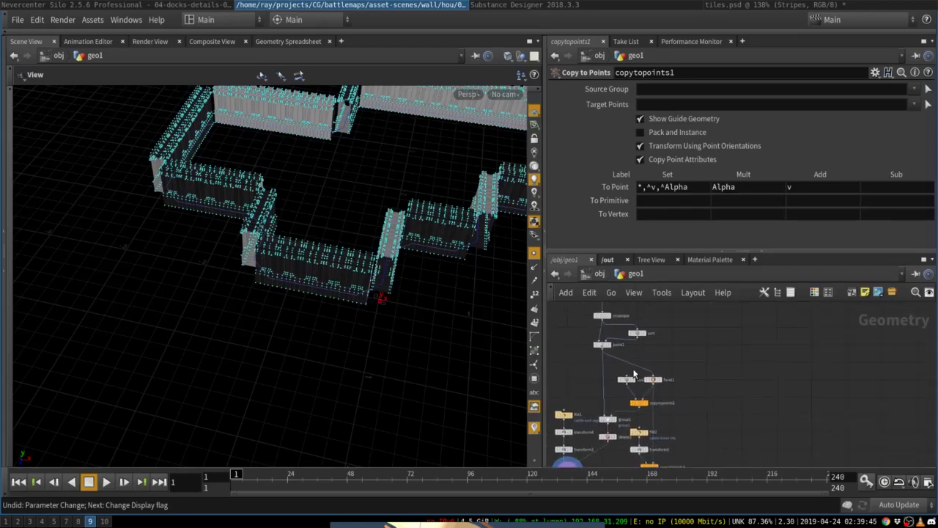
pyautogui.scroll(4, 637, 372)
pyautogui.click(682, 391)
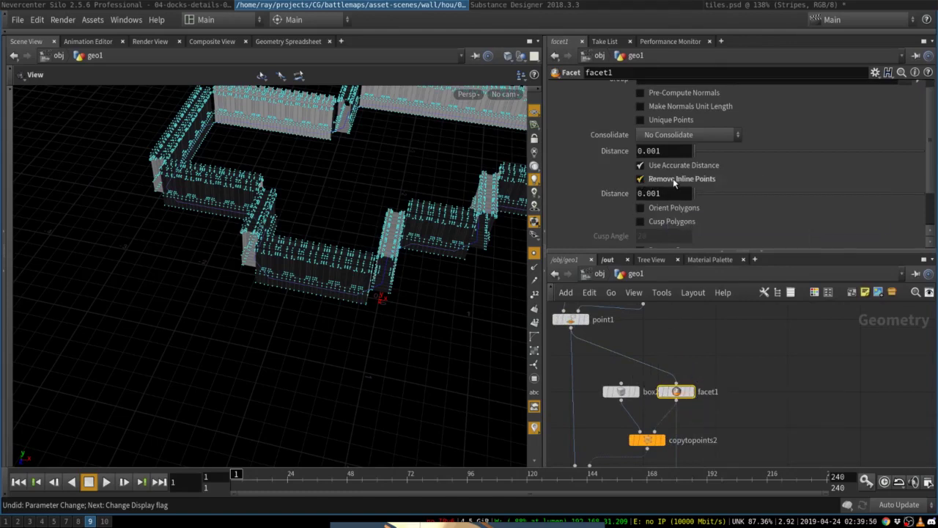
pyautogui.click(691, 391)
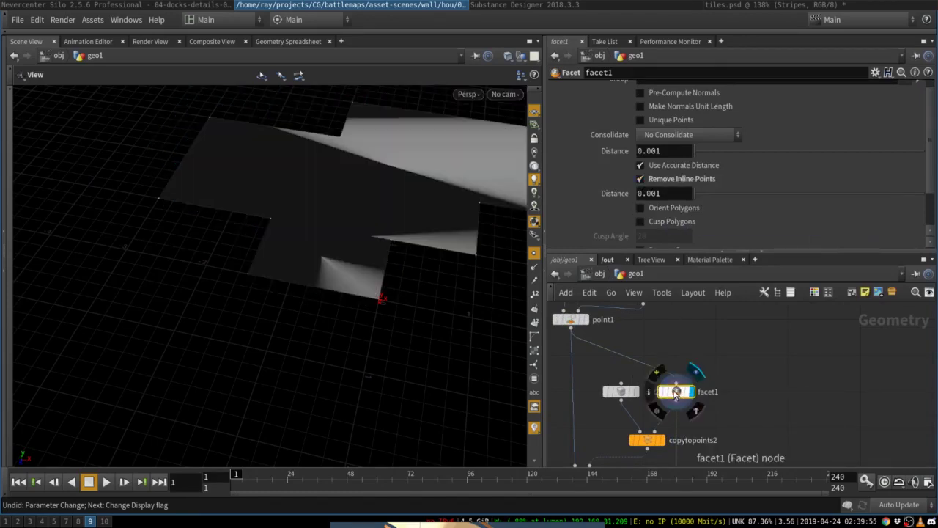
pyautogui.press('w')
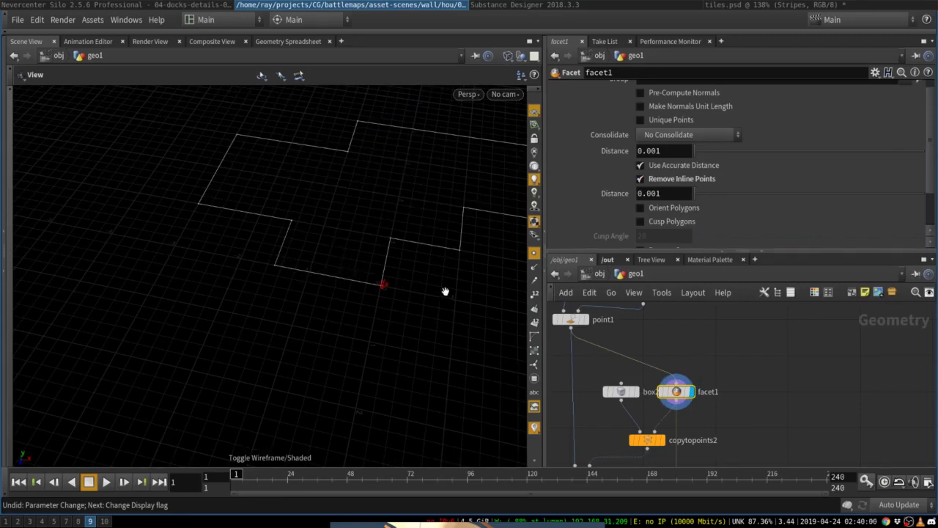
pyautogui.moveTo(415, 273); pyautogui.dragTo(279, 212)
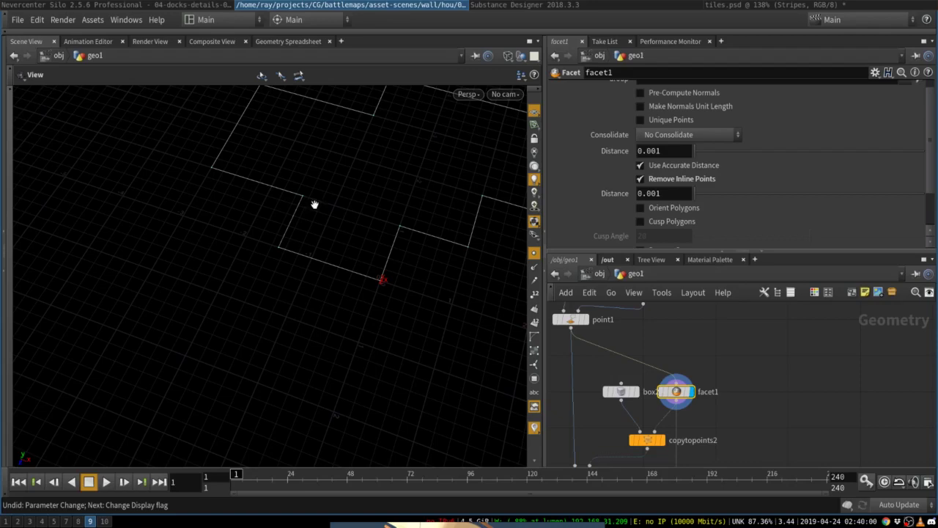
# Display and select the copytopoints3 node that copies the tower model onto the outline corners
pyautogui.scroll(-3, 368, 151)
pyautogui.moveTo(377, 165); pyautogui.dragTo(299, 253, button='middle')
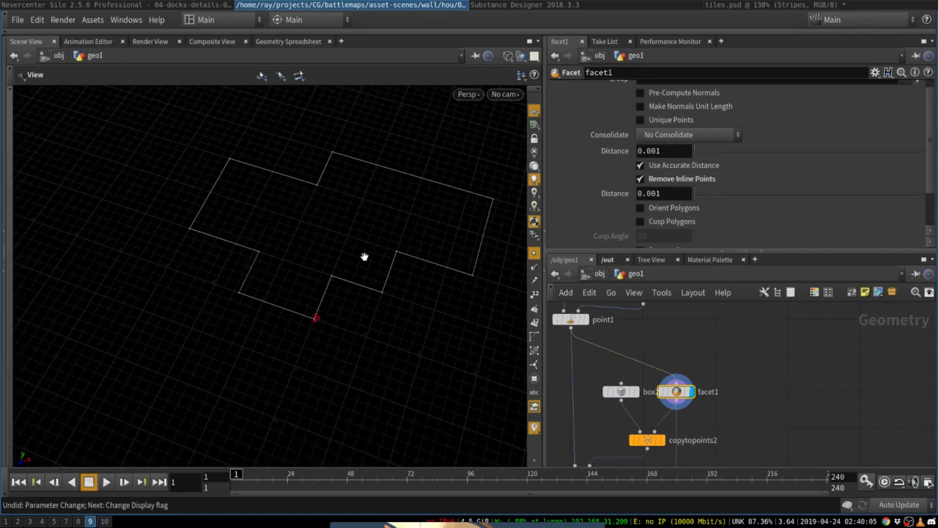
pyautogui.scroll(-5, 706, 363)
pyautogui.moveTo(710, 391); pyautogui.dragTo(746, 330, button='middle')
pyautogui.scroll(4, 743, 333)
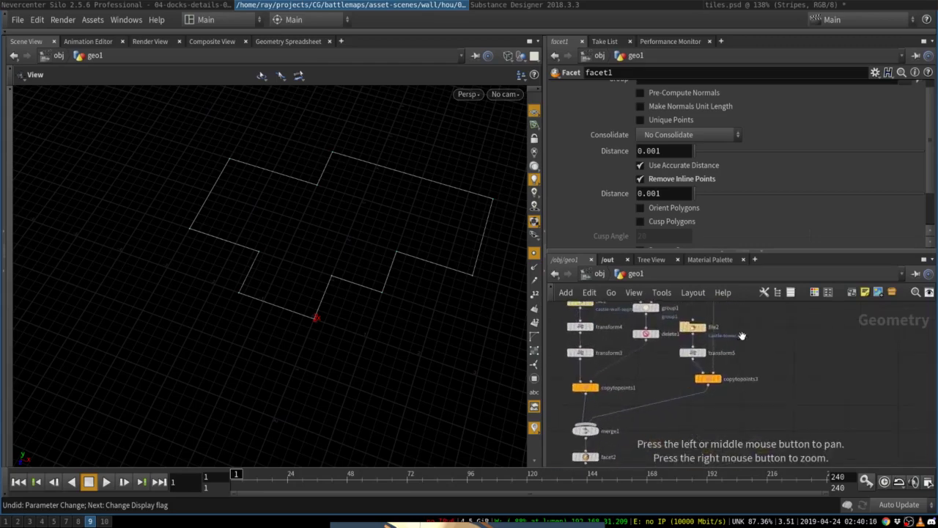
pyautogui.click(722, 389)
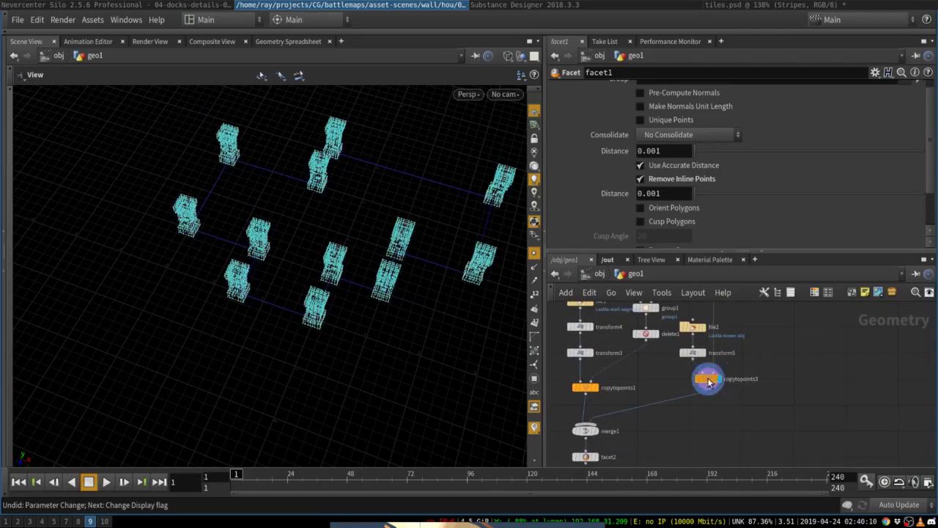
pyautogui.click(708, 380)
pyautogui.scroll(-3, 790, 361)
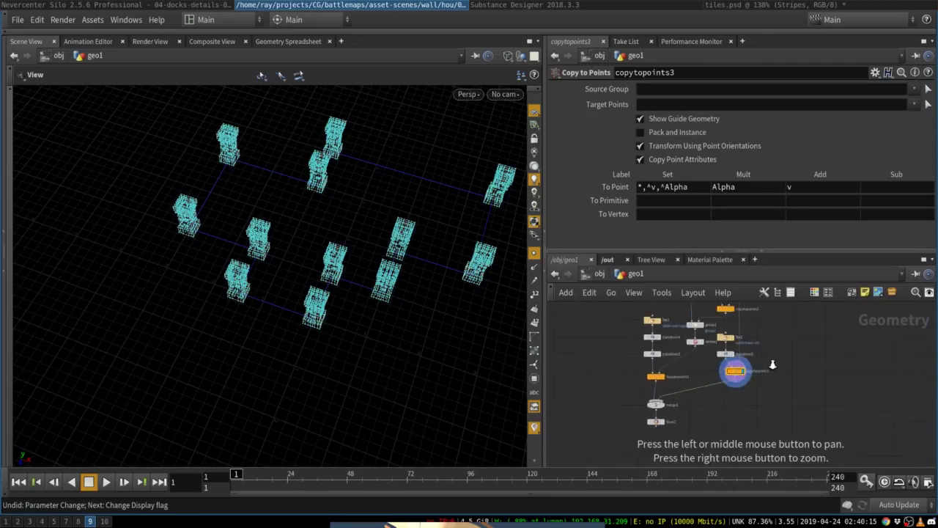
pyautogui.scroll(6, 666, 388)
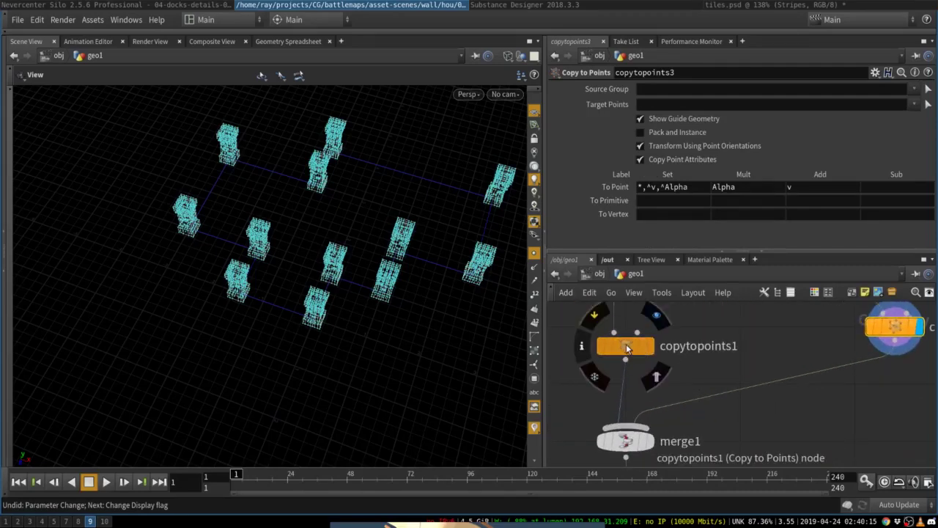
pyautogui.scroll(-5, 755, 349)
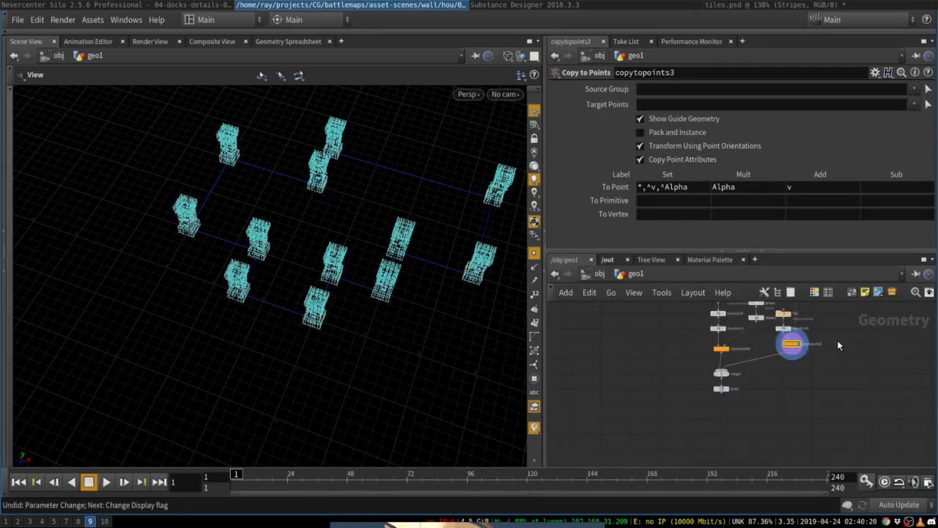
# Switch the tower copies to shaded display, hide their point markers, and examine the towers standing on the outline corners
pyautogui.moveTo(396, 295); pyautogui.dragTo(401, 257)
pyautogui.hotkey('shift', 'w')
pyautogui.hotkey('shift', 'w')
pyautogui.hotkey('shift', 'w')
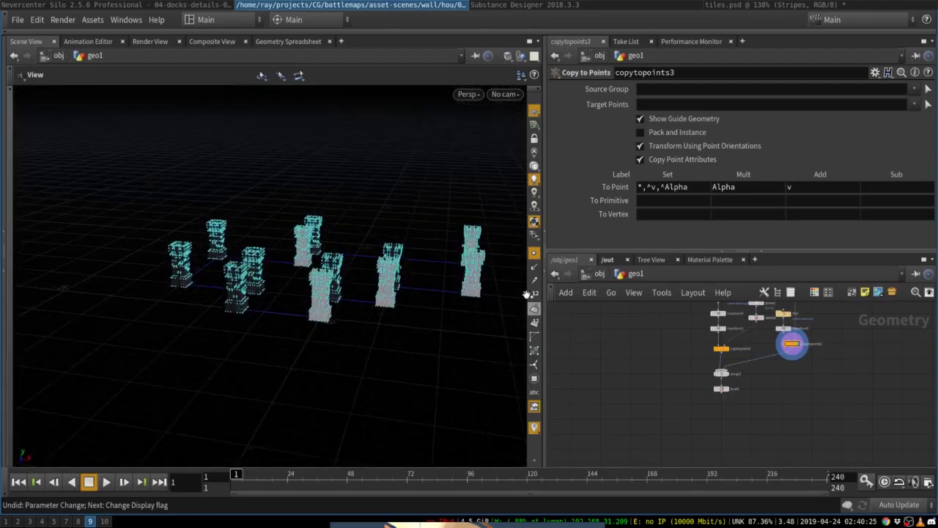
pyautogui.click(536, 254)
pyautogui.moveTo(505, 254); pyautogui.dragTo(536, 249, button='right')
pyautogui.moveTo(459, 259); pyautogui.dragTo(420, 299)
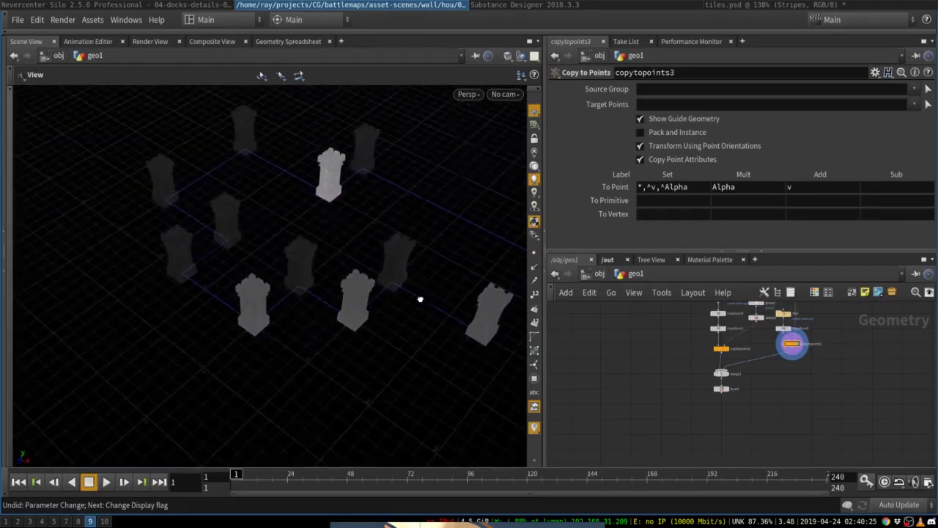
pyautogui.scroll(3, 597, 404)
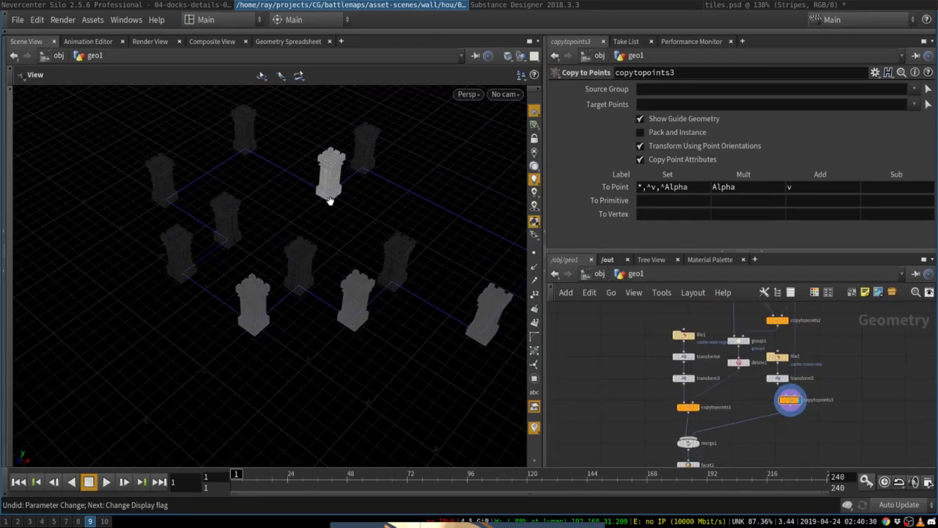
pyautogui.moveTo(322, 196); pyautogui.dragTo(383, 185, button='right')
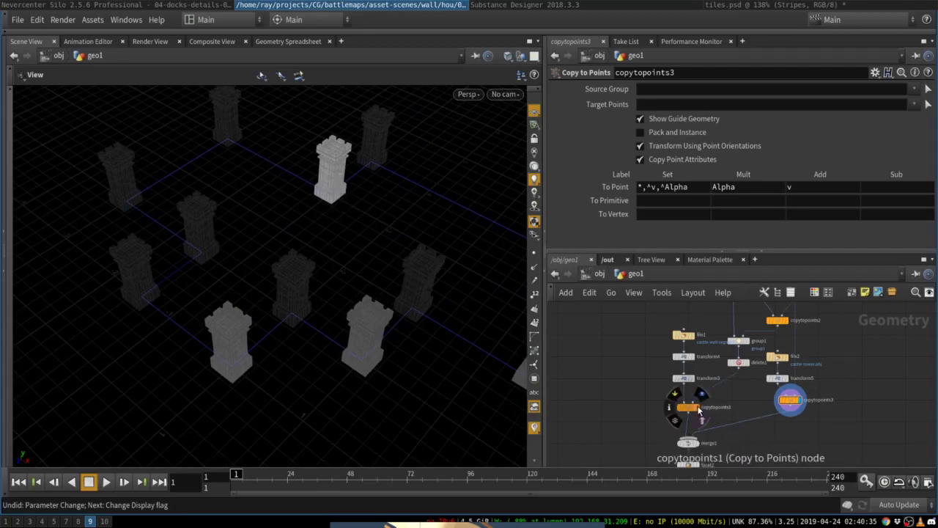
# Select and display copytopoints1, bypass the delete1 node, and examine how the wall segments meet at the corners
pyautogui.click(698, 413)
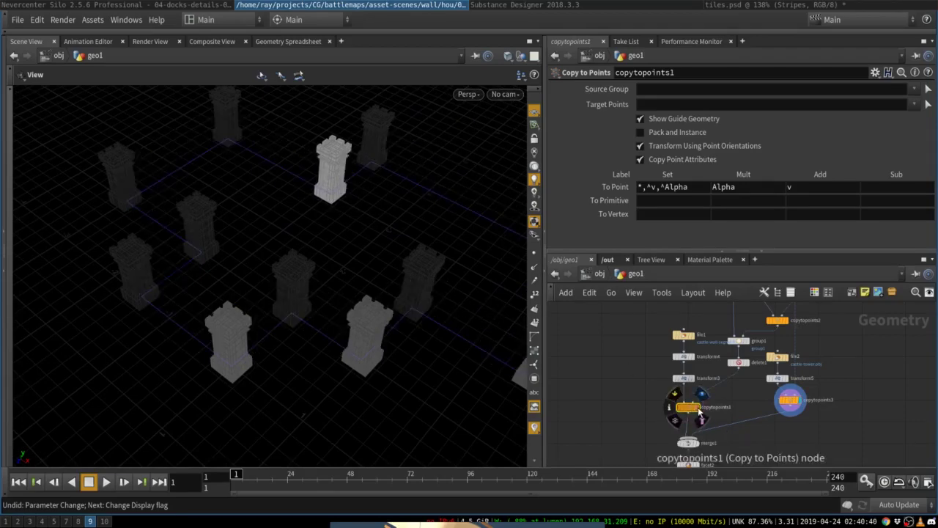
pyautogui.click(702, 394)
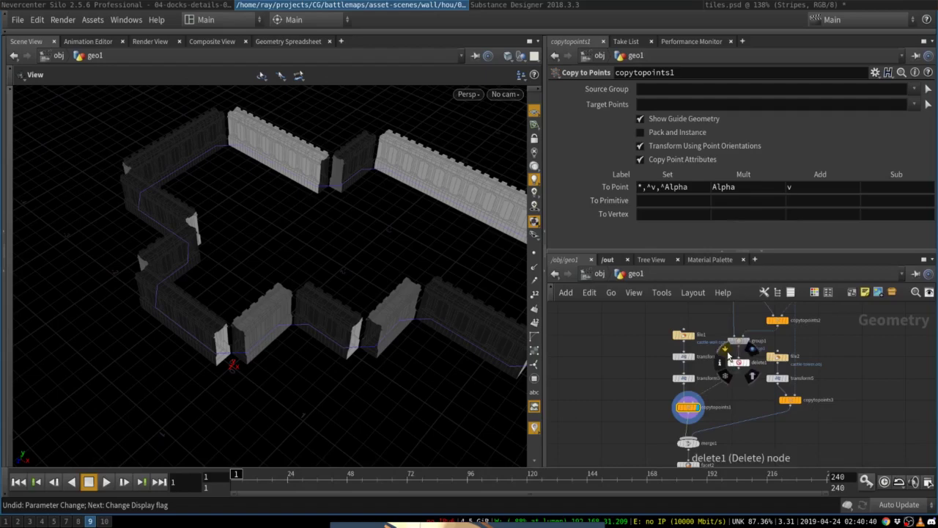
pyautogui.click(729, 355)
pyautogui.moveTo(320, 211); pyautogui.dragTo(350, 332)
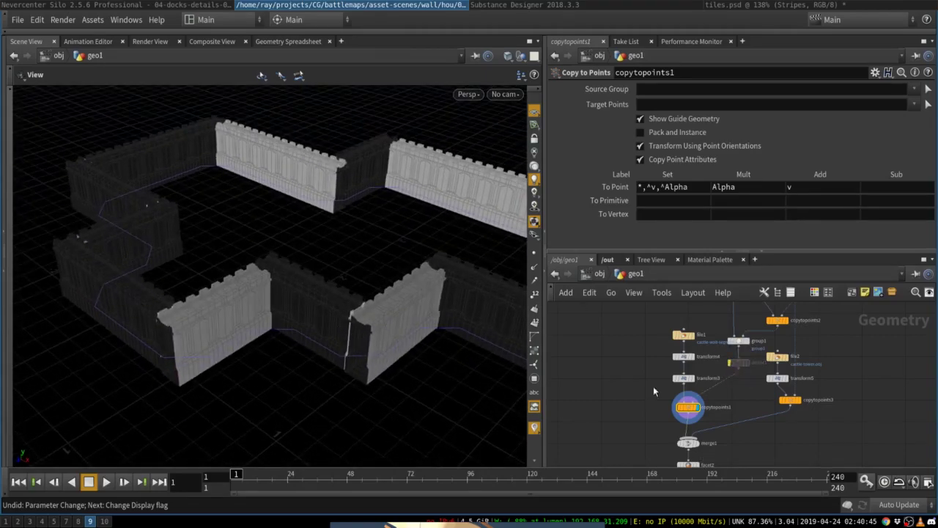
# Display and select facet1 followed by copytopoints2 to examine the boxes placed at the outline's corner points
pyautogui.click(738, 340)
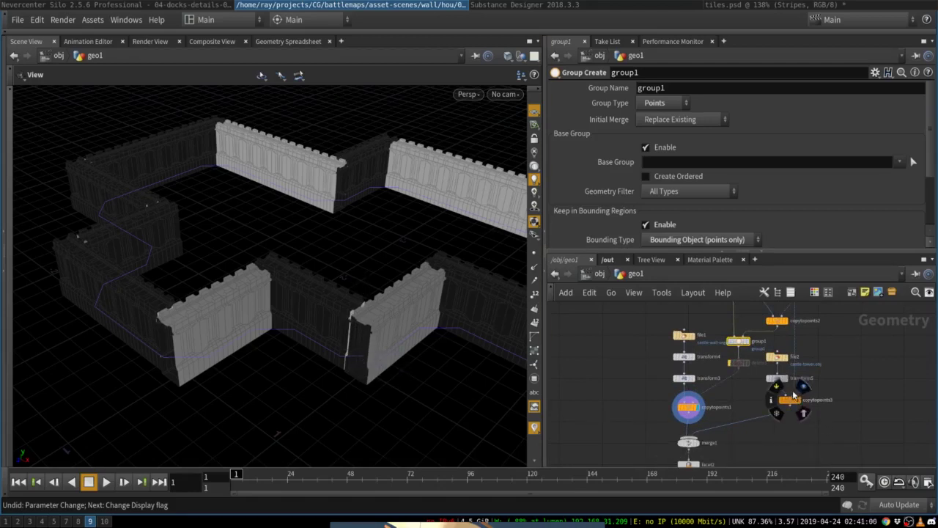
pyautogui.scroll(2, 751, 386)
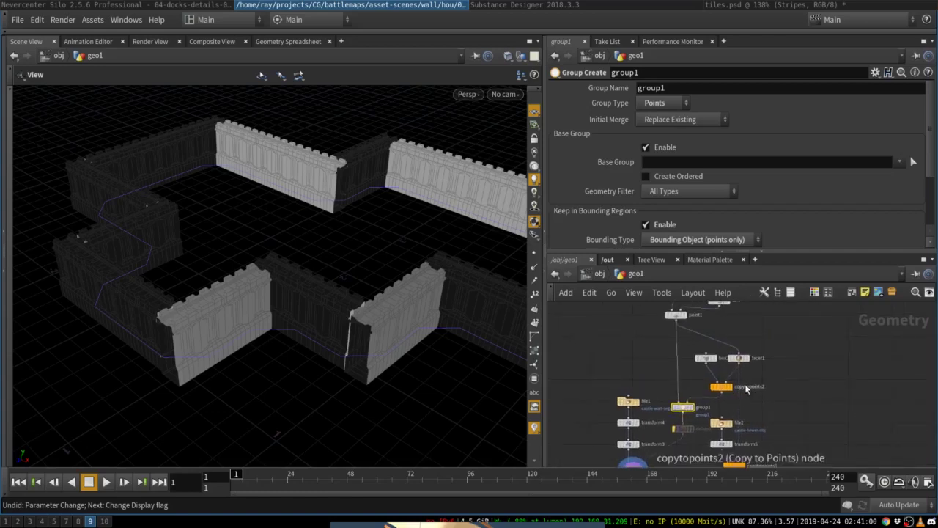
pyautogui.scroll(2, 746, 370)
pyautogui.click(751, 350)
pyautogui.click(735, 347)
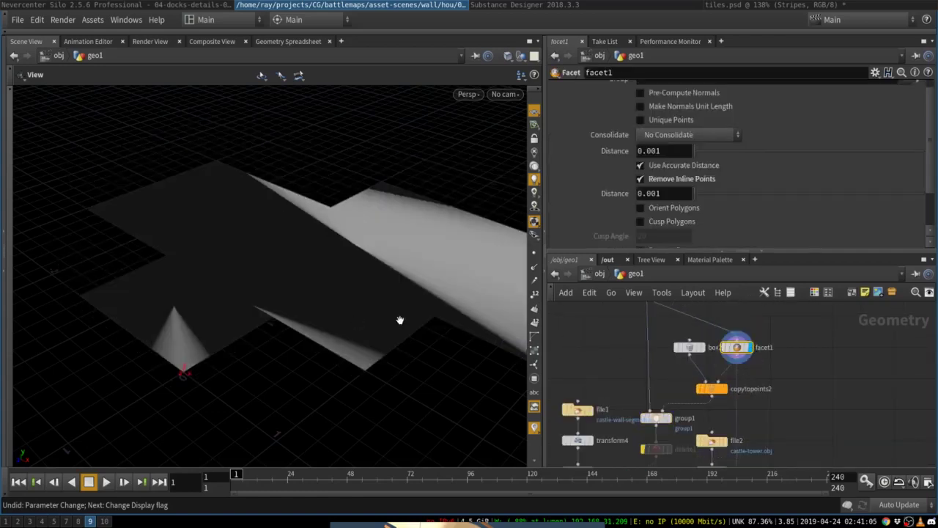
pyautogui.click(727, 393)
pyautogui.click(713, 389)
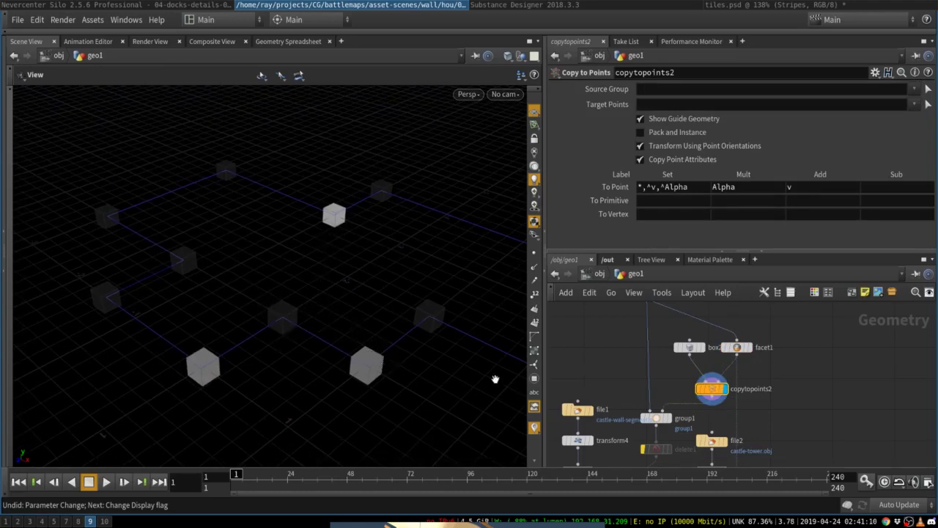
# Display and select the group1 node, and examine its point group type and Bounding Object (points only) setting
pyautogui.moveTo(621, 353); pyautogui.dragTo(594, 345, button='middle')
pyautogui.moveTo(612, 388); pyautogui.dragTo(610, 360, button='middle')
pyautogui.click(646, 409)
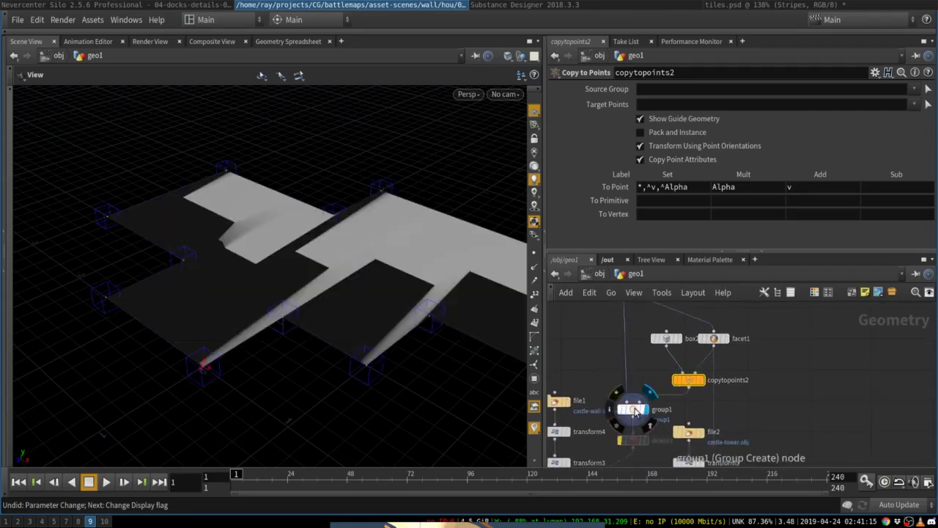
pyautogui.click(634, 407)
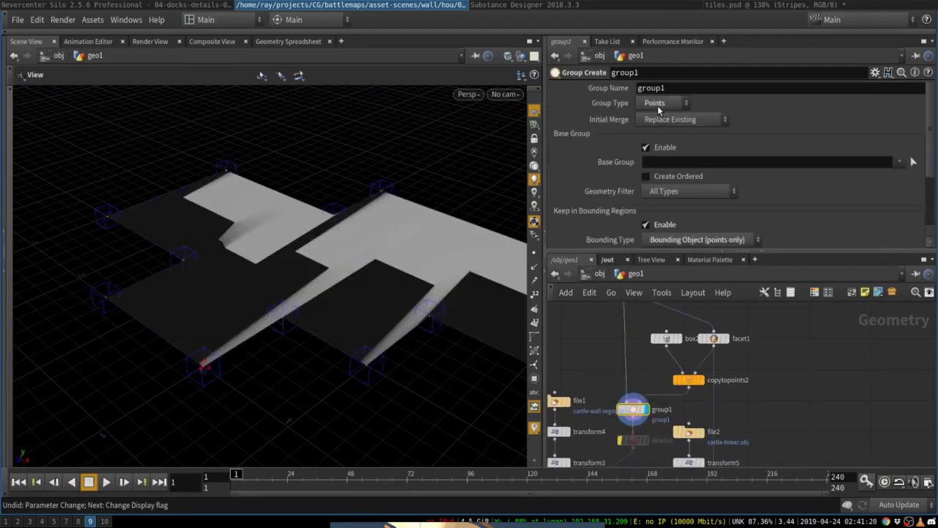
pyautogui.scroll(-1, 579, 217)
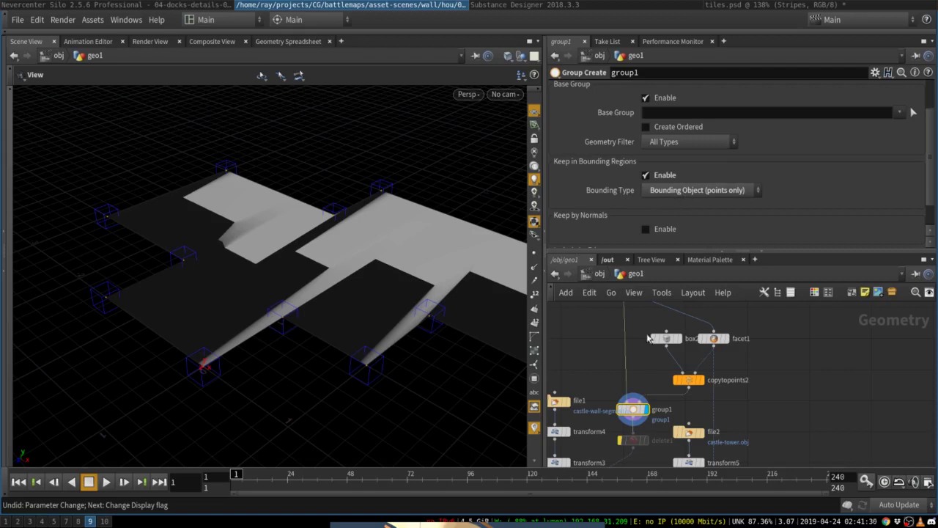
pyautogui.scroll(2, 641, 403)
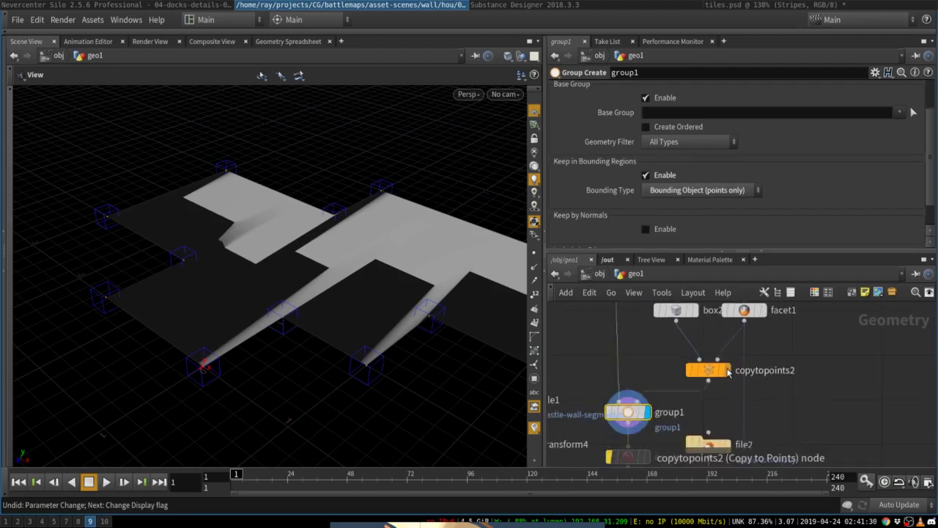
# Compare the corner boxes of copytopoints2 with the outline points in group1 by displaying and selecting each node in turn
pyautogui.click(727, 370)
pyautogui.click(711, 370)
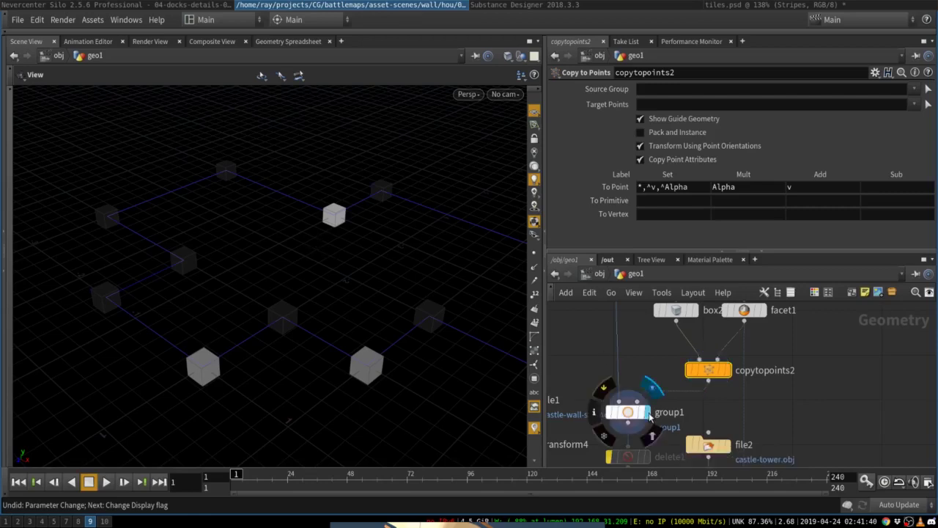
pyautogui.click(651, 387)
pyautogui.click(629, 410)
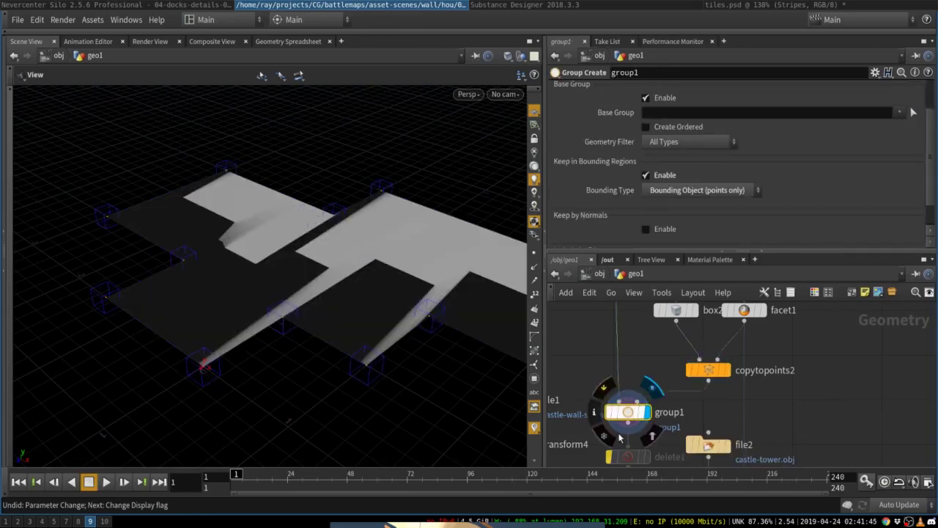
# Display and select delete1 with its bypass turned off, and examine the resulting outline in wireframe
pyautogui.click(653, 433)
pyautogui.click(628, 457)
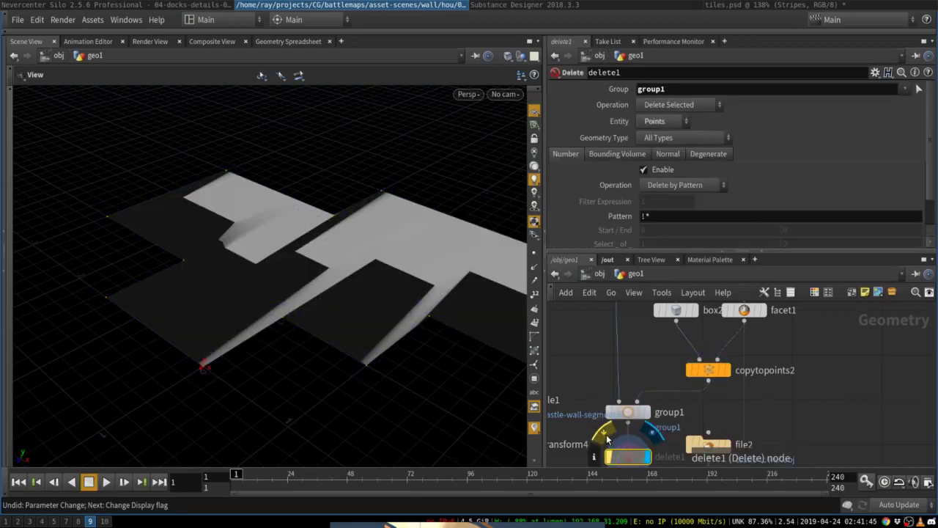
pyautogui.press('w')
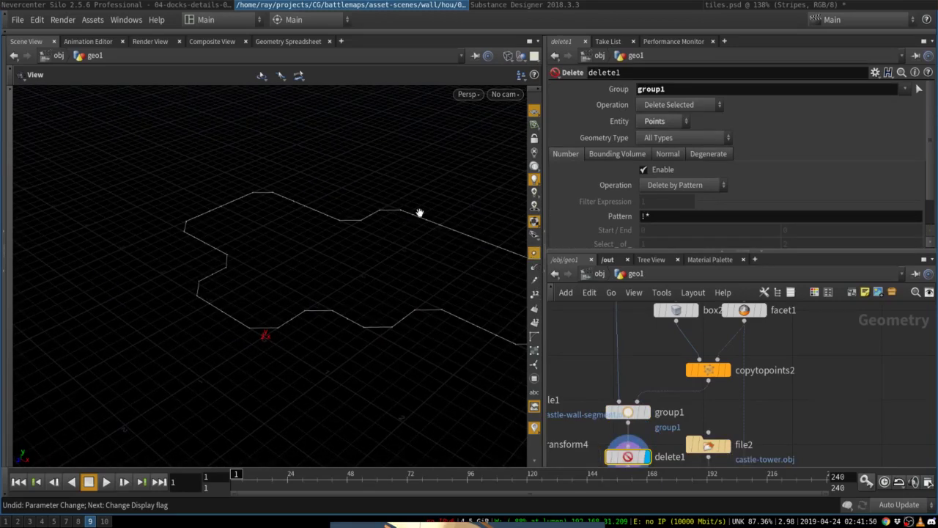
pyautogui.moveTo(472, 239); pyautogui.dragTo(352, 213)
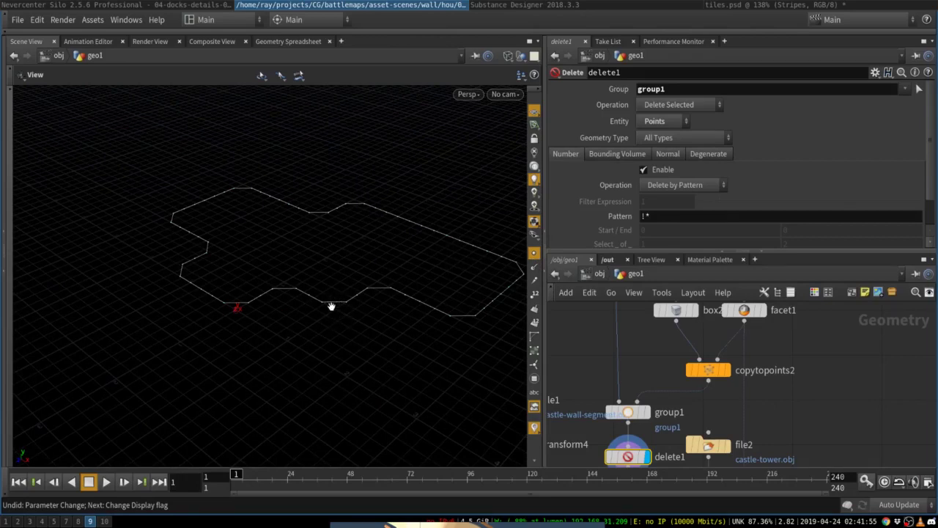
# Return to shaded display, display copytopoints1 without point markers, and inspect the wall corners up close
pyautogui.press('w')
pyautogui.scroll(-3, 696, 407)
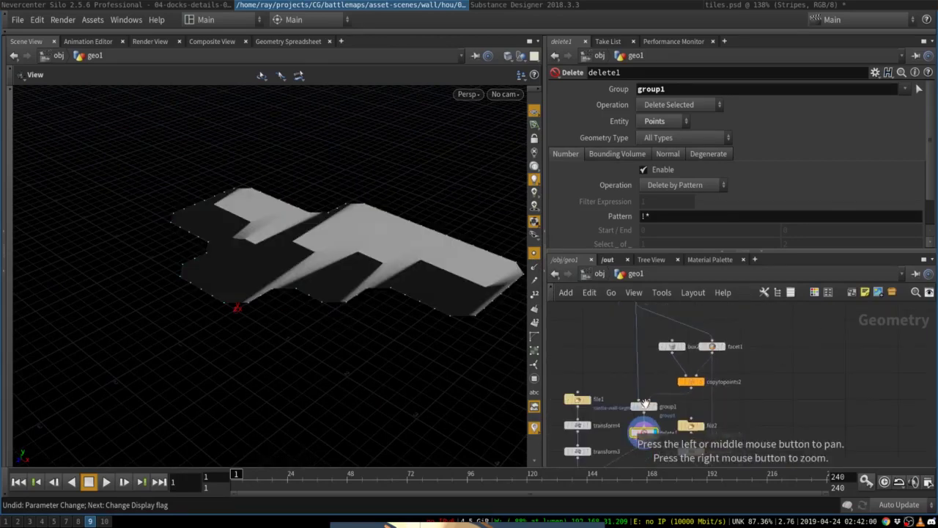
pyautogui.moveTo(662, 432); pyautogui.dragTo(678, 376, button='middle')
pyautogui.scroll(3, 623, 444)
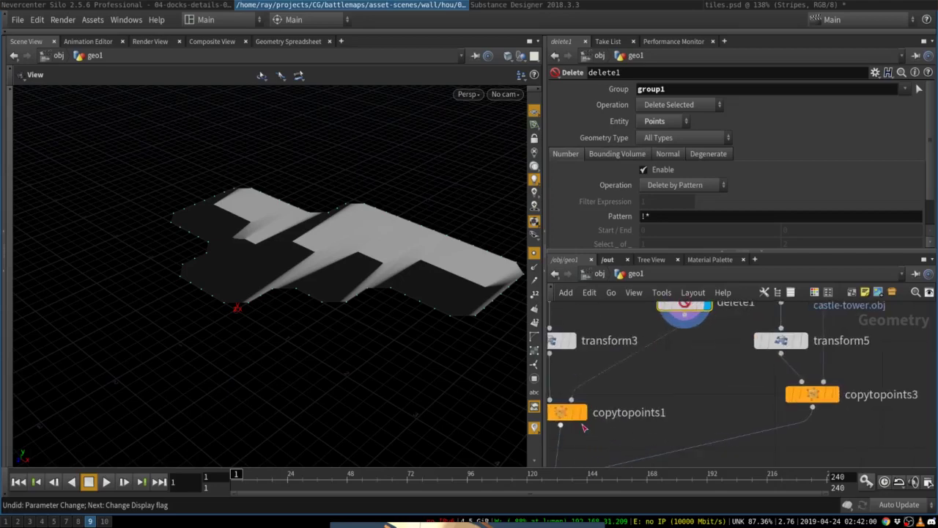
pyautogui.click(585, 420)
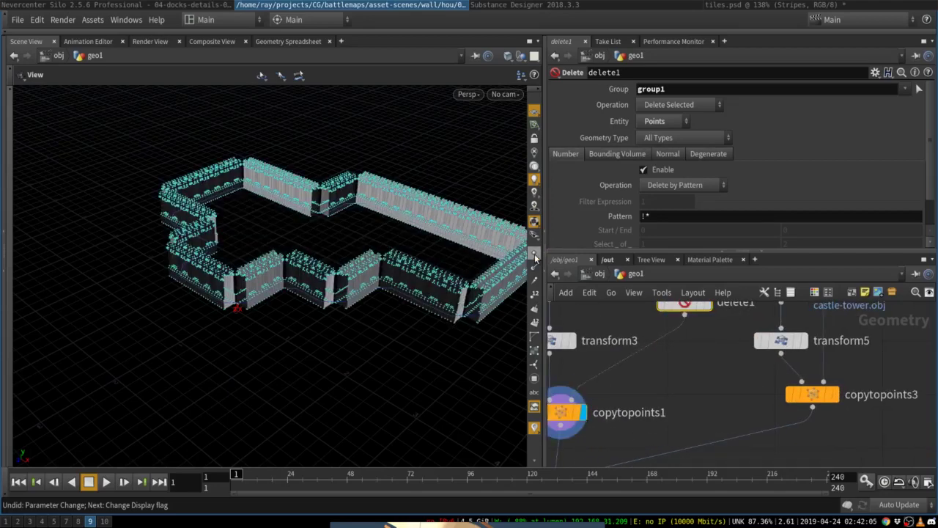
pyautogui.moveTo(397, 280); pyautogui.dragTo(311, 282)
pyautogui.moveTo(292, 282); pyautogui.dragTo(376, 296, button='right')
pyautogui.moveTo(375, 296); pyautogui.dragTo(352, 293)
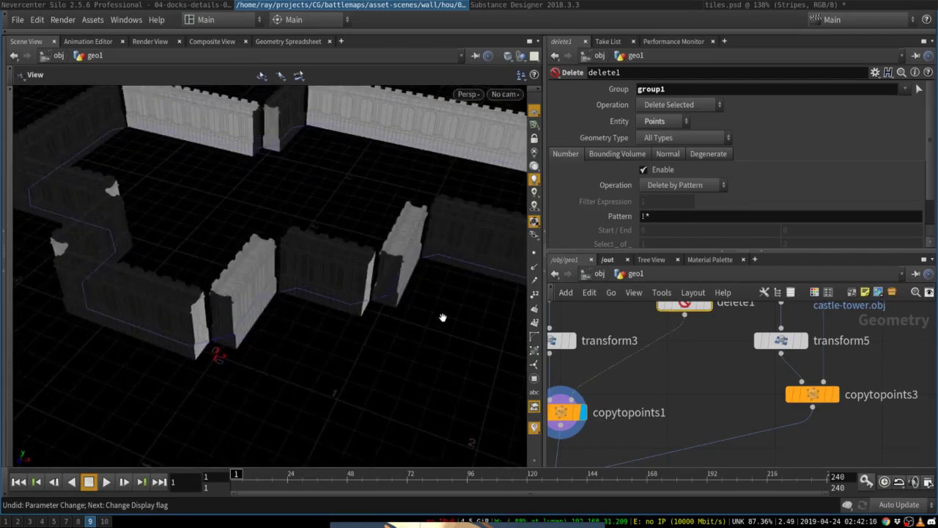
# Display the towers from copytopoints3, and display merge1 to view them combined with the walls
pyautogui.keyDown('alt'); pyautogui.moveTo(684, 377); pyautogui.dragTo(682, 405, button='right'); pyautogui.keyUp('alt')
pyautogui.keyDown('alt'); pyautogui.moveTo(681, 405); pyautogui.dragTo(690, 351, button='middle'); pyautogui.keyUp('alt')
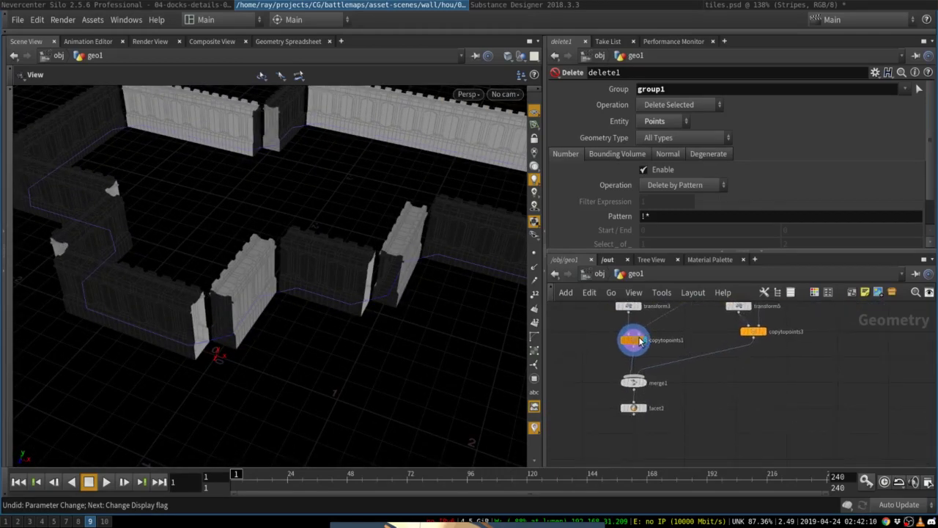
pyautogui.click(764, 331)
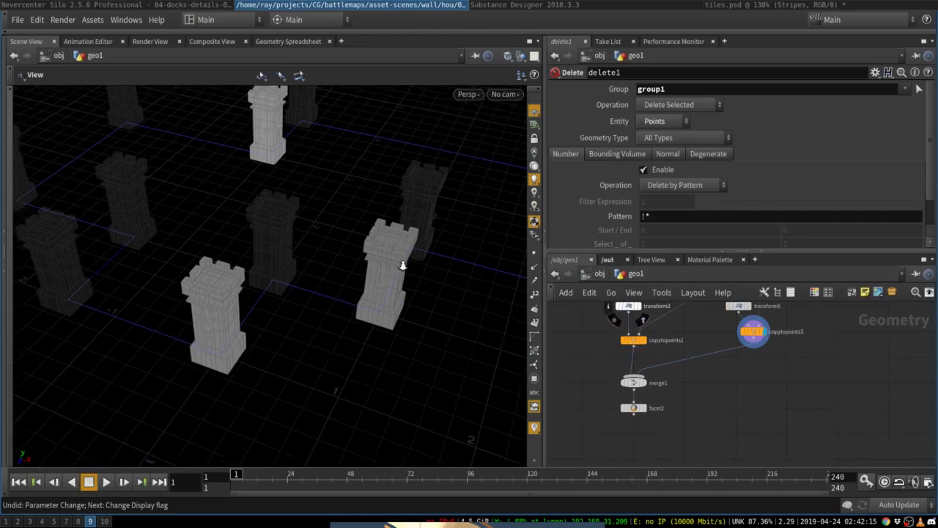
pyautogui.click(642, 382)
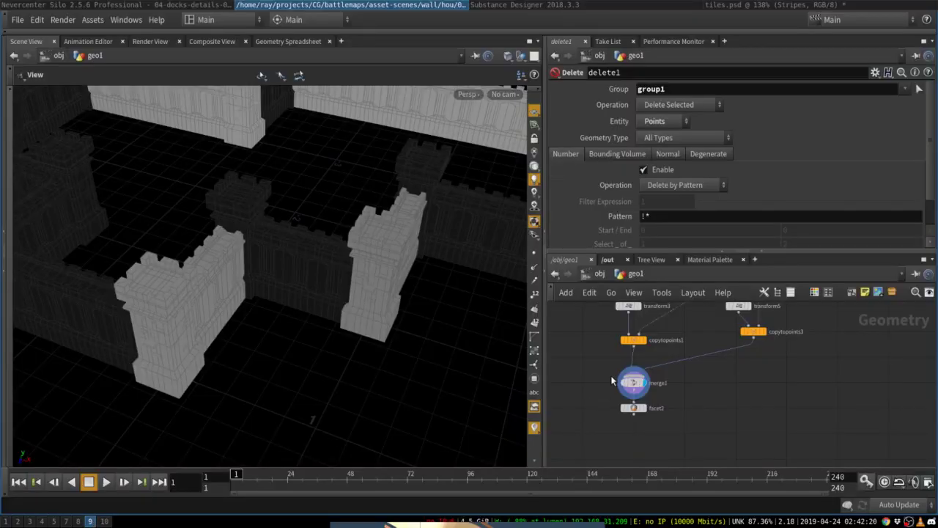
# Compare the facet2 output with merge1, then select merge1 and examine the whole castle wall from farther away
pyautogui.click(647, 415)
pyautogui.click(646, 383)
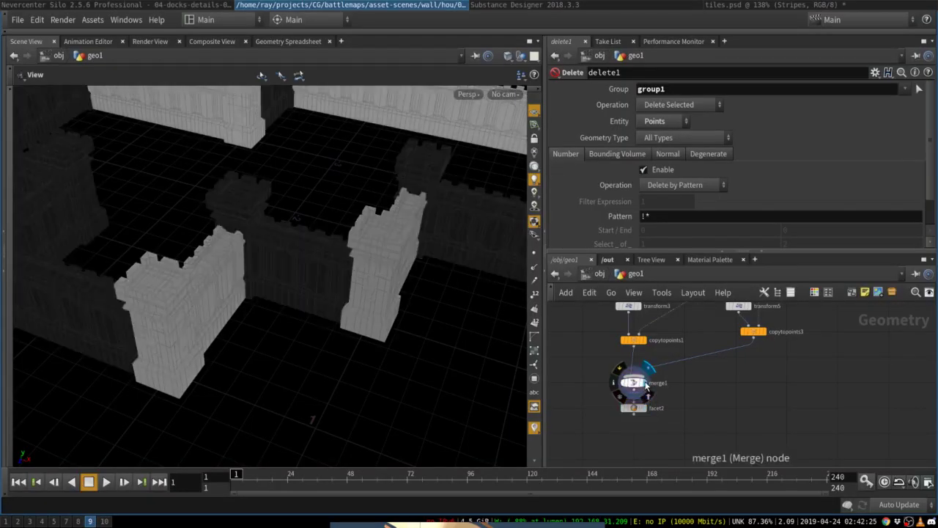
pyautogui.click(635, 384)
pyautogui.moveTo(411, 234); pyautogui.dragTo(295, 274, button='right')
pyautogui.moveTo(295, 274); pyautogui.dragTo(513, 352)
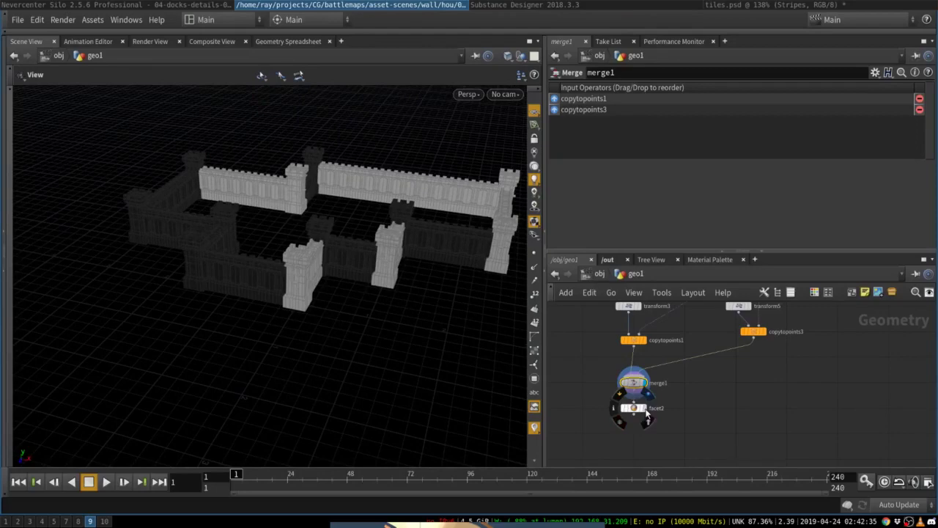
# Display and select facet2, and examine the faceted castle wall up close and from farther away
pyautogui.click(647, 415)
pyautogui.click(633, 408)
pyautogui.moveTo(335, 245); pyautogui.dragTo(311, 220)
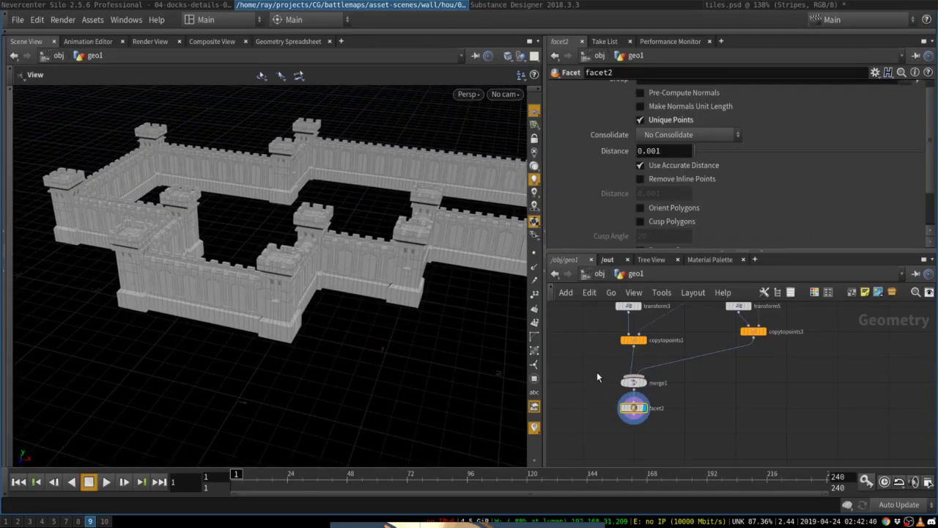
pyautogui.moveTo(276, 257); pyautogui.dragTo(357, 259)
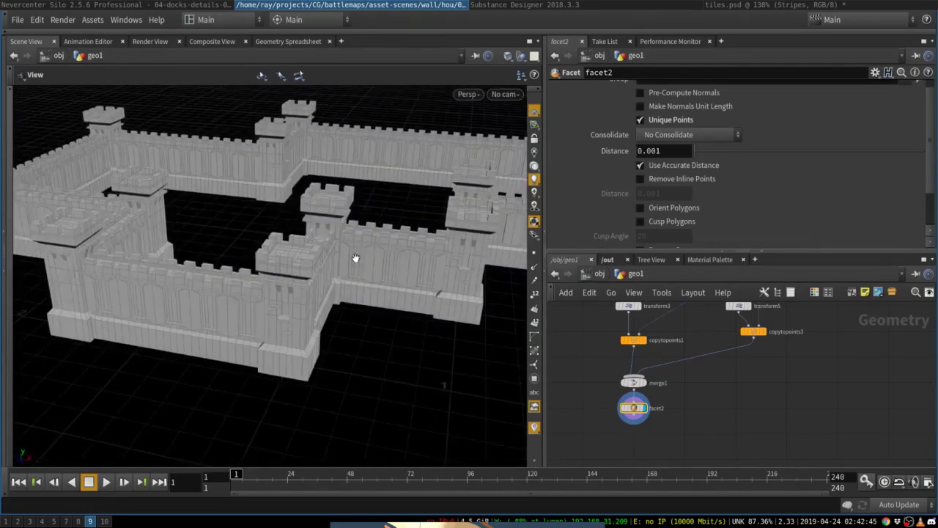
pyautogui.moveTo(356, 259); pyautogui.dragTo(466, 325, button='right')
# Enlarge the network editor by shrinking the parameter area, and select curve1 at the start of the node chain
pyautogui.moveTo(601, 366); pyautogui.dragTo(596, 404, button='middle')
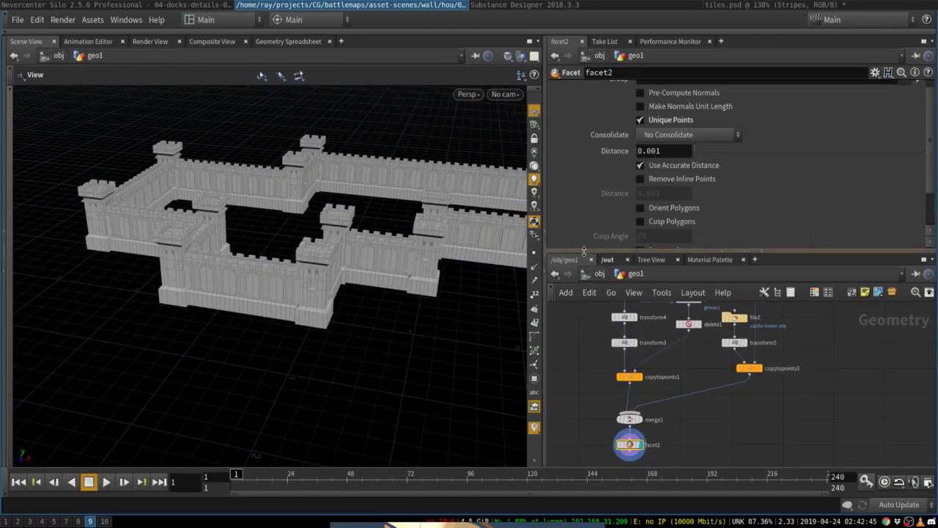
pyautogui.moveTo(584, 251); pyautogui.dragTo(584, 162)
pyautogui.moveTo(586, 298); pyautogui.dragTo(551, 394, button='middle')
pyautogui.moveTo(608, 219); pyautogui.dragTo(594, 399, button='middle')
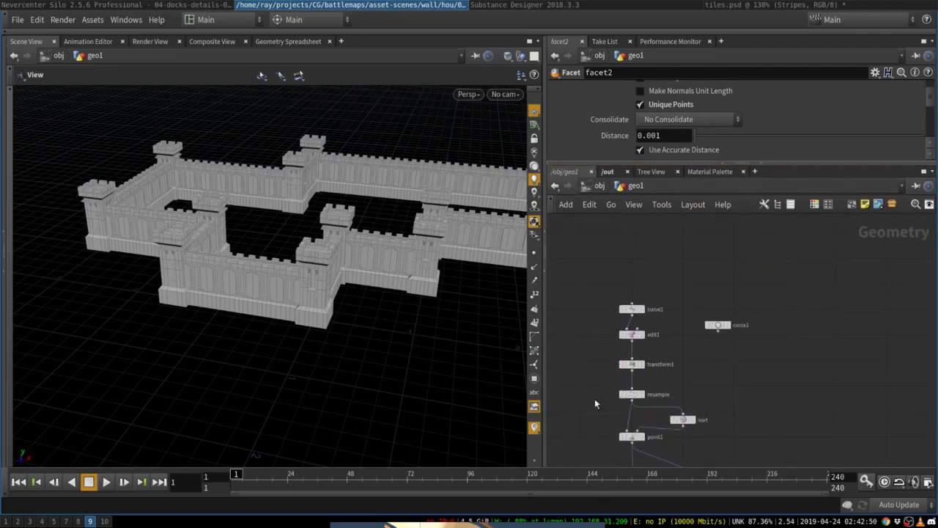
pyautogui.click(631, 308)
pyautogui.scroll(3, 621, 341)
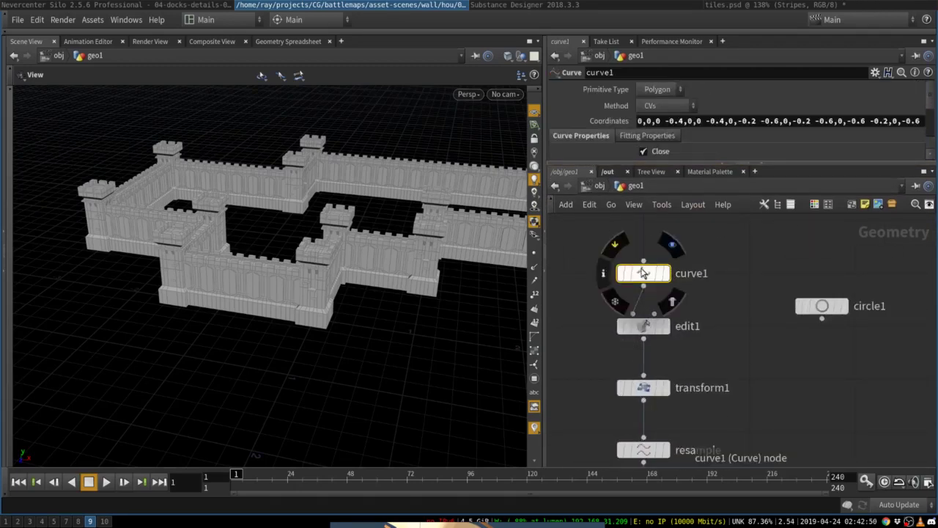
# Select edit1 and transform1 together in the network
pyautogui.moveTo(573, 297); pyautogui.dragTo(684, 404)
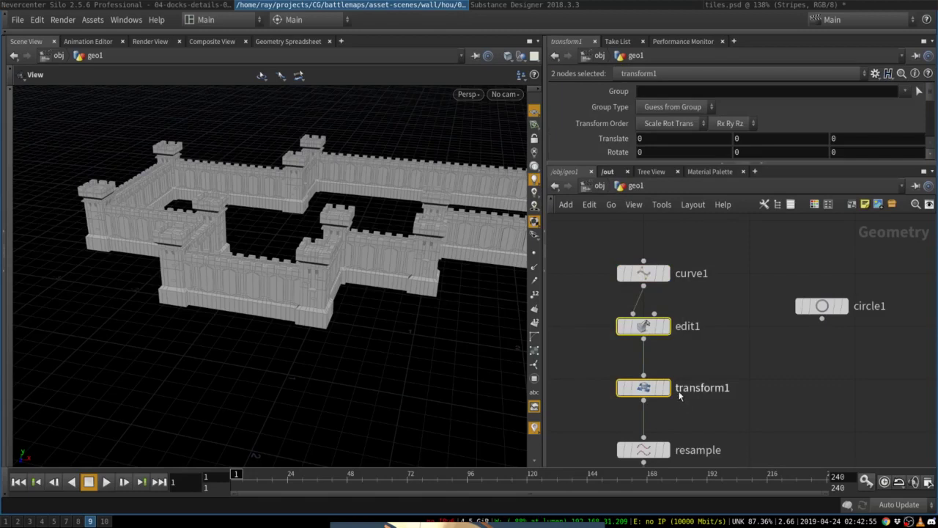
pyautogui.moveTo(674, 396); pyautogui.dragTo(691, 334, button='middle')
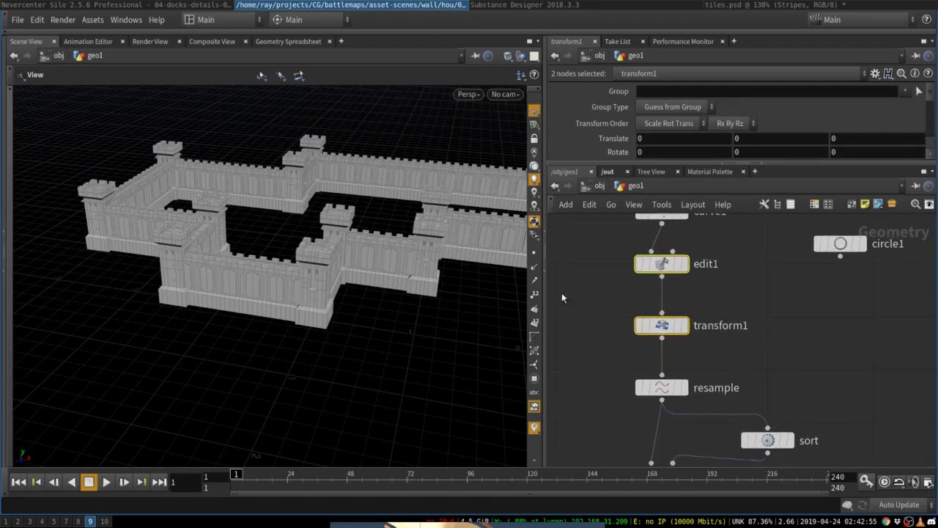
pyautogui.moveTo(619, 396); pyautogui.dragTo(618, 307, button='middle')
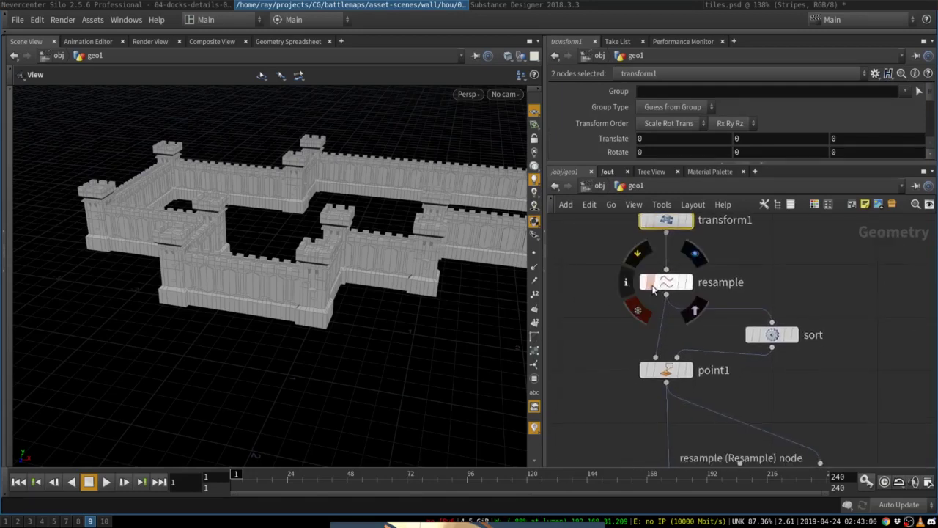
# Move the resample and sort nodes slightly up in the network, and select point1 to show its normal expressions
pyautogui.click(666, 284)
pyautogui.moveTo(666, 284); pyautogui.dragTo(666, 266)
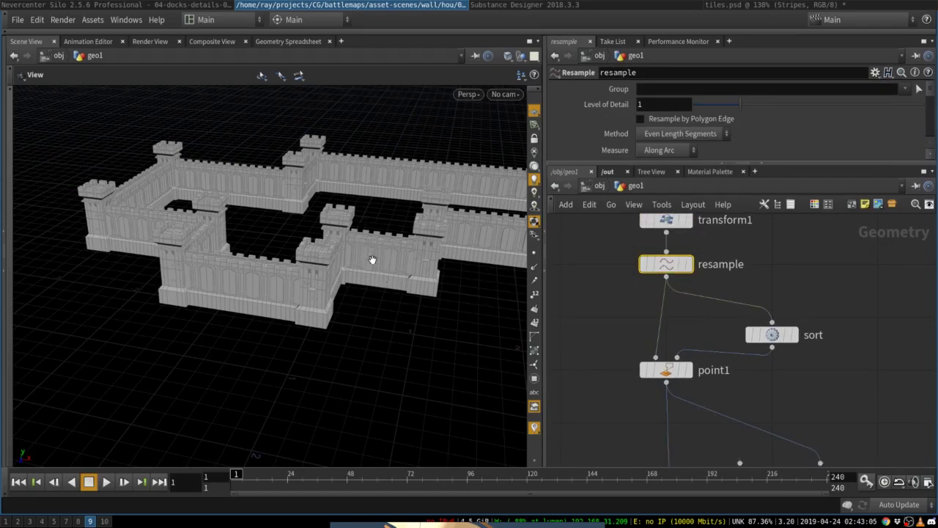
pyautogui.moveTo(771, 335); pyautogui.dragTo(771, 317)
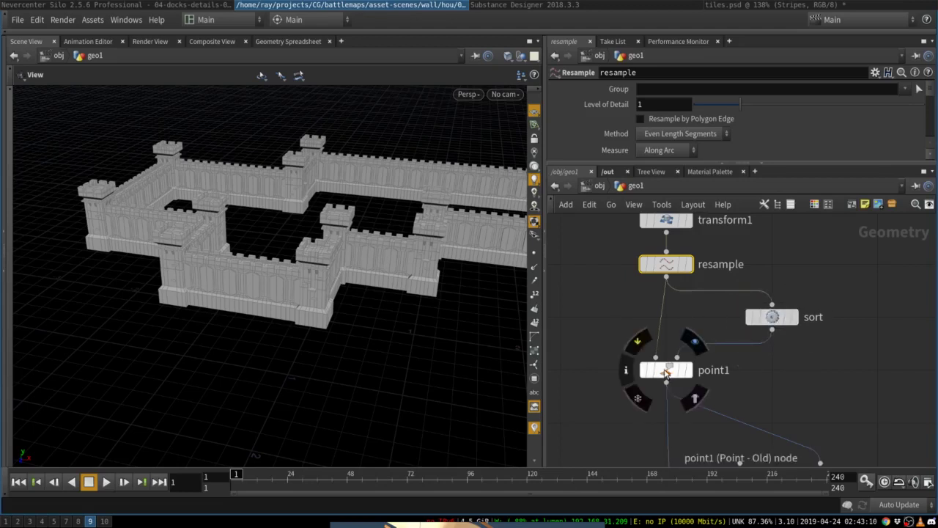
pyautogui.click(665, 370)
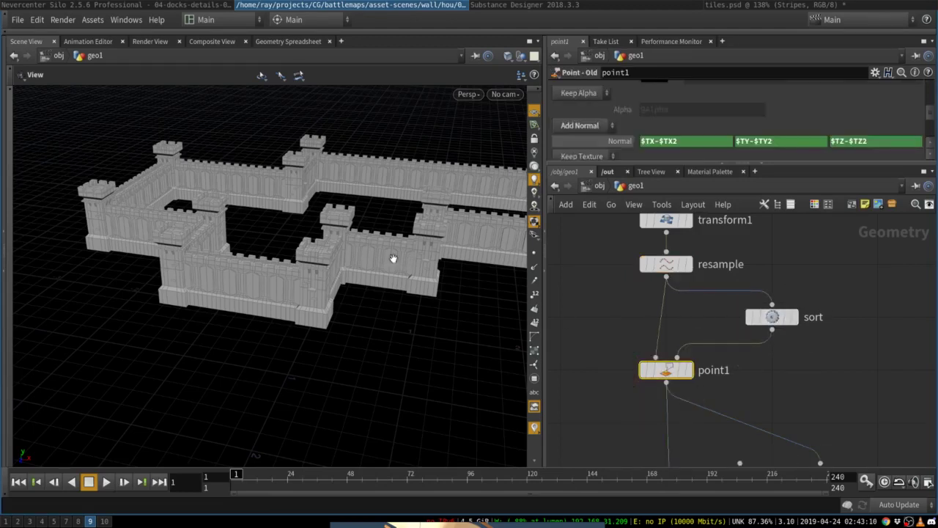
# Select the tower branch of file2, transform5 and copytopoints3, and display copytopoints3 to view only the towers
pyautogui.scroll(-3, 786, 384)
pyautogui.moveTo(760, 377); pyautogui.dragTo(708, 283, button='middle')
pyautogui.scroll(-3, 700, 295)
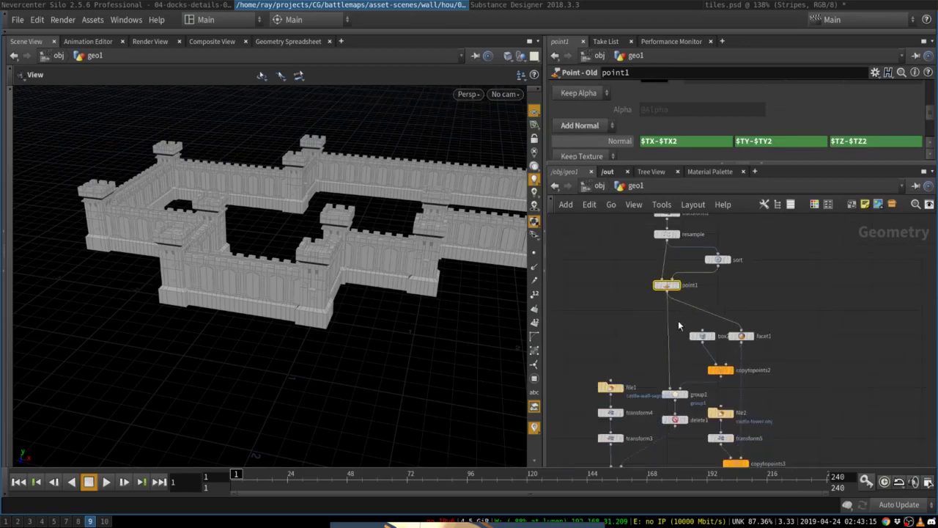
pyautogui.moveTo(667, 336); pyautogui.dragTo(658, 282, button='middle')
pyautogui.scroll(2, 667, 282)
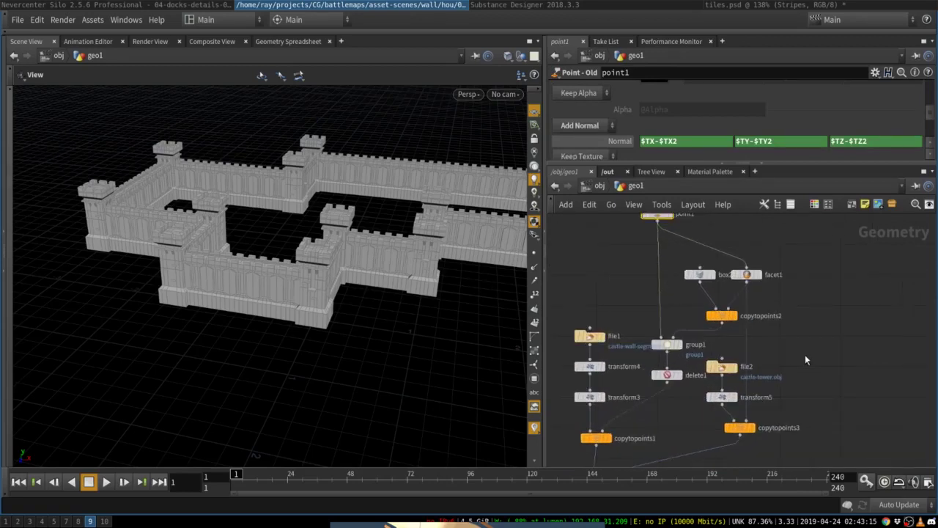
pyautogui.moveTo(805, 350); pyautogui.dragTo(705, 450)
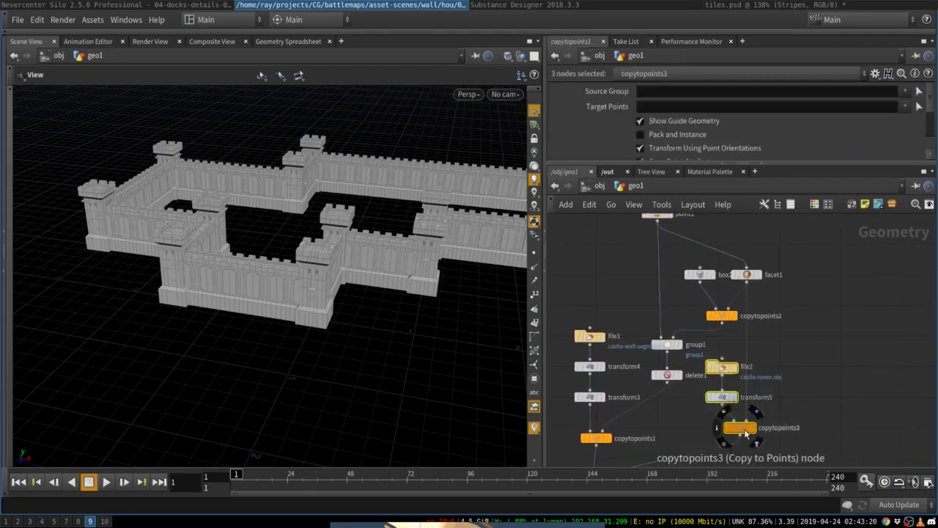
pyautogui.click(744, 429)
pyautogui.click(754, 428)
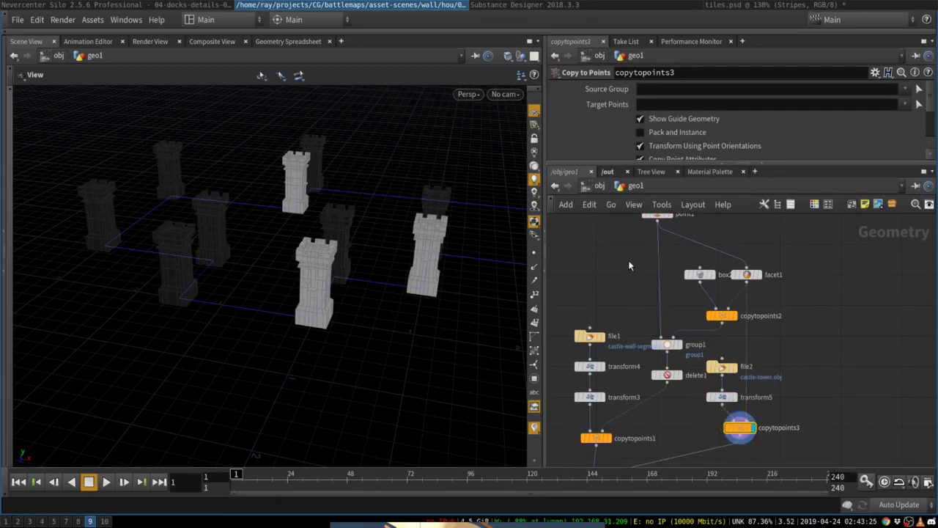
# Select the box, facet1, copytopoints2, group1 and delete1 nodes together, and display and select delete1 to view the trimmed outline
pyautogui.moveTo(629, 255); pyautogui.dragTo(778, 321)
pyautogui.keyDown('shift'); pyautogui.moveTo(635, 319); pyautogui.dragTo(682, 377); pyautogui.keyUp('shift')
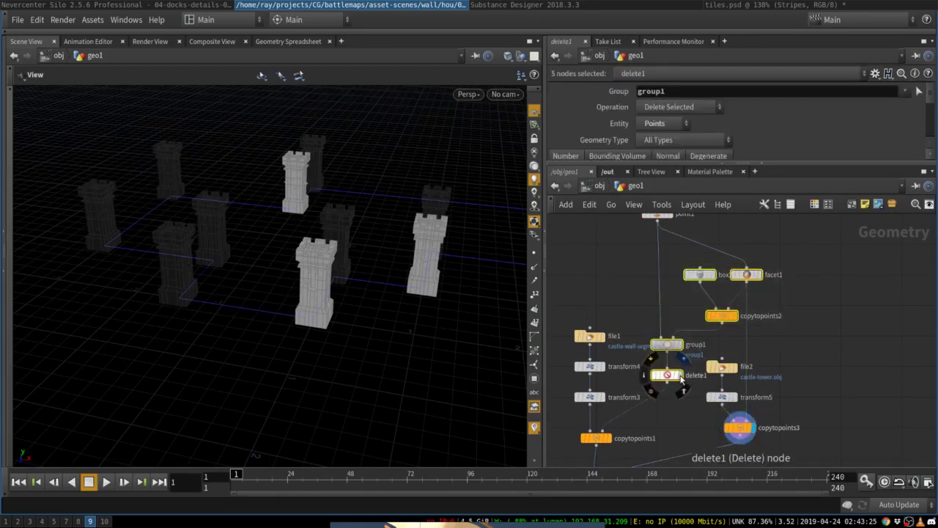
pyautogui.click(682, 377)
pyautogui.click(667, 374)
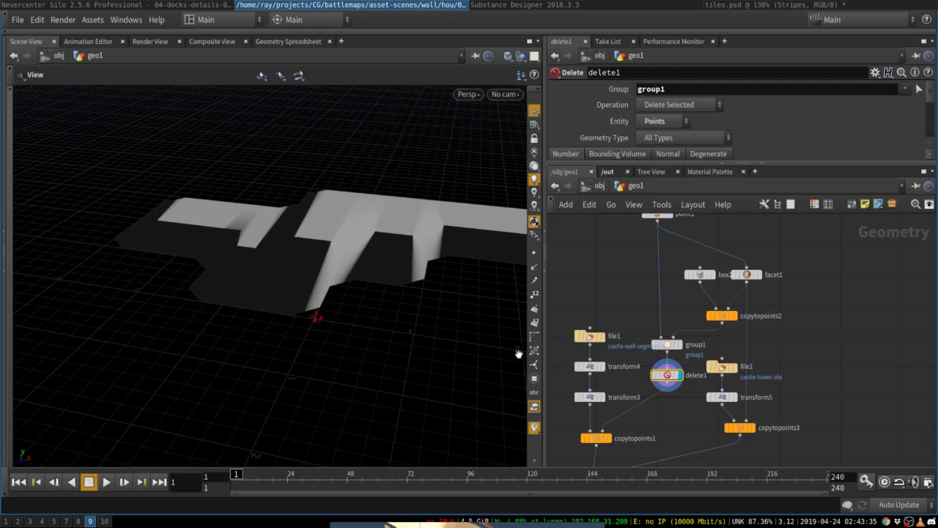
# Select the wall branch from file1 to copytopoints1, and display copytopoints1 to view only the wall segments
pyautogui.moveTo(549, 308); pyautogui.dragTo(623, 444)
pyautogui.click(608, 438)
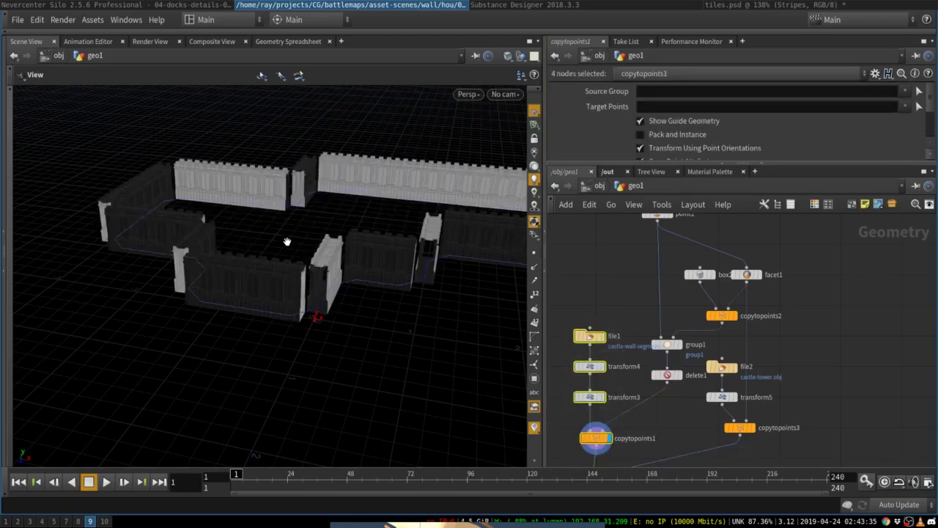
pyautogui.scroll(-1, 443, 257)
# Display facet2 at the end of the network, and examine the finished castle wall from several angles
pyautogui.moveTo(663, 426); pyautogui.dragTo(718, 297, button='middle')
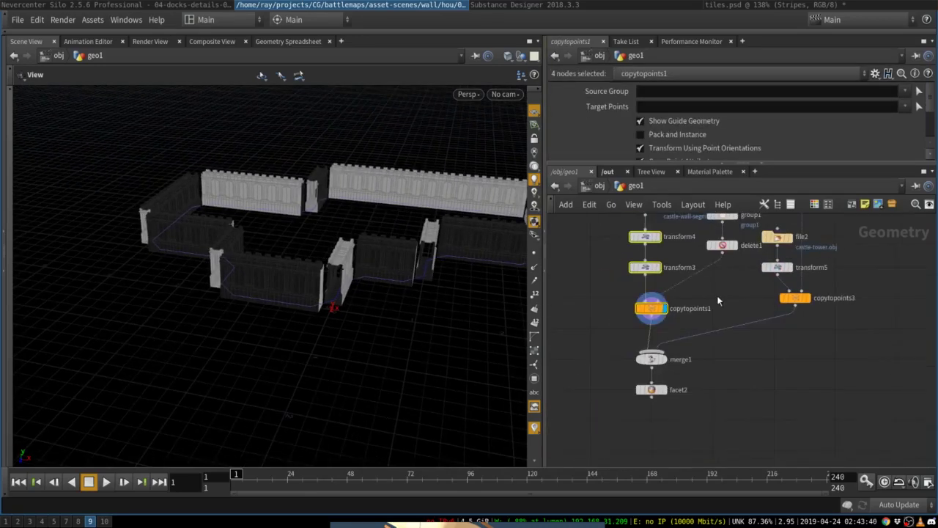
pyautogui.click(665, 389)
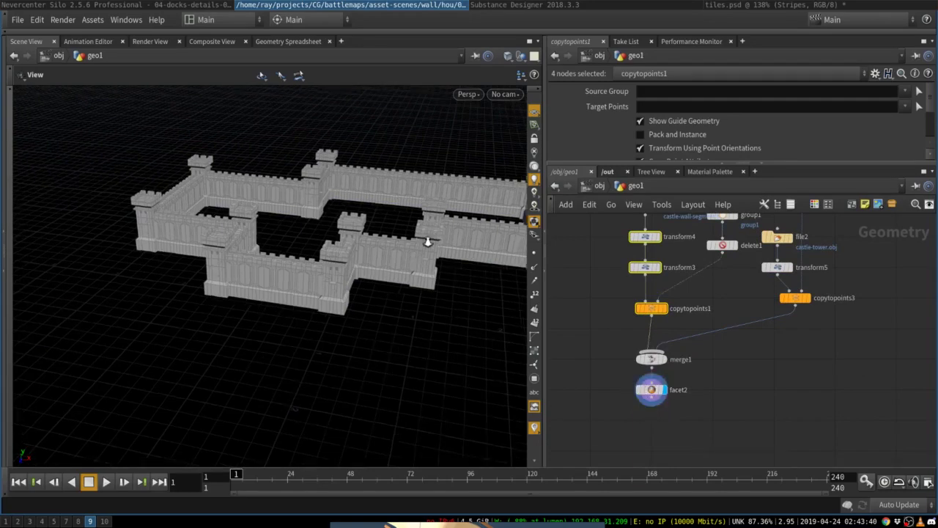
pyautogui.moveTo(408, 238); pyautogui.dragTo(307, 331, button='middle')
pyautogui.moveTo(308, 331); pyautogui.dragTo(382, 298, button='right')
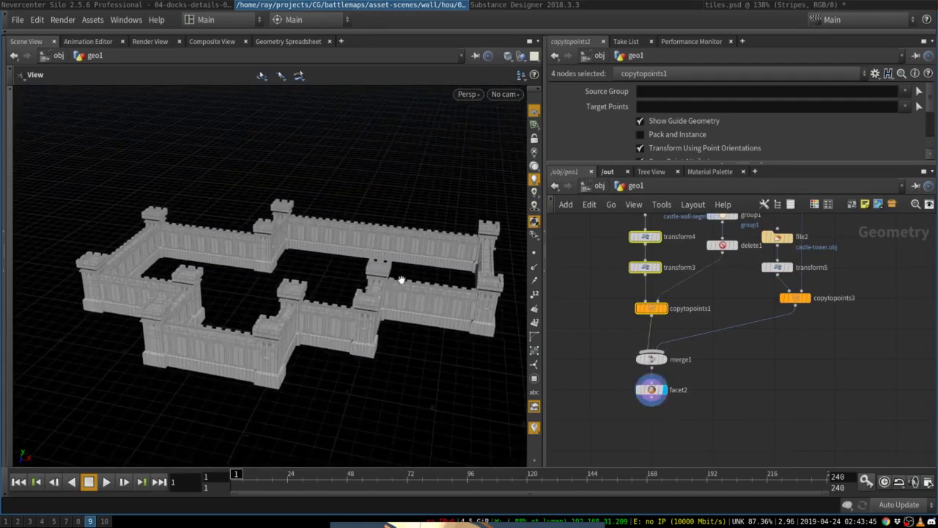
pyautogui.moveTo(401, 280); pyautogui.dragTo(320, 301)
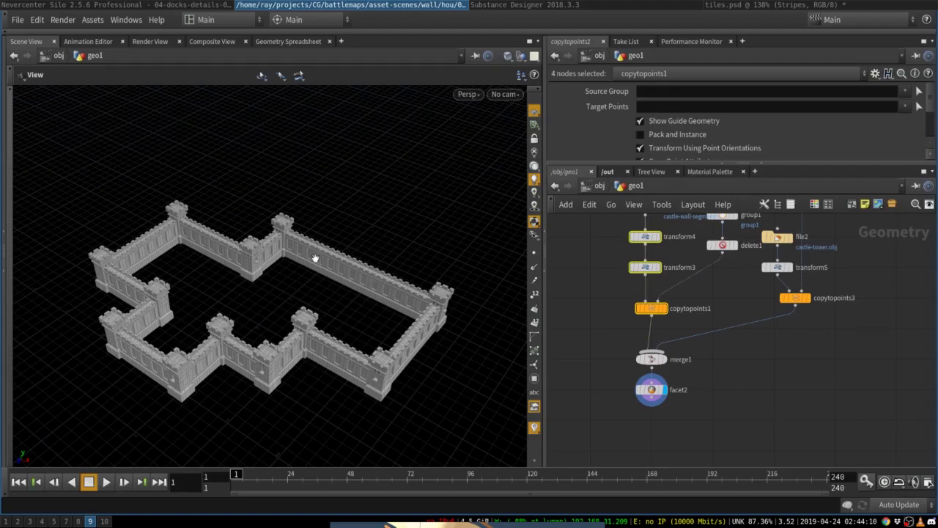
pyautogui.moveTo(354, 291); pyautogui.dragTo(295, 302)
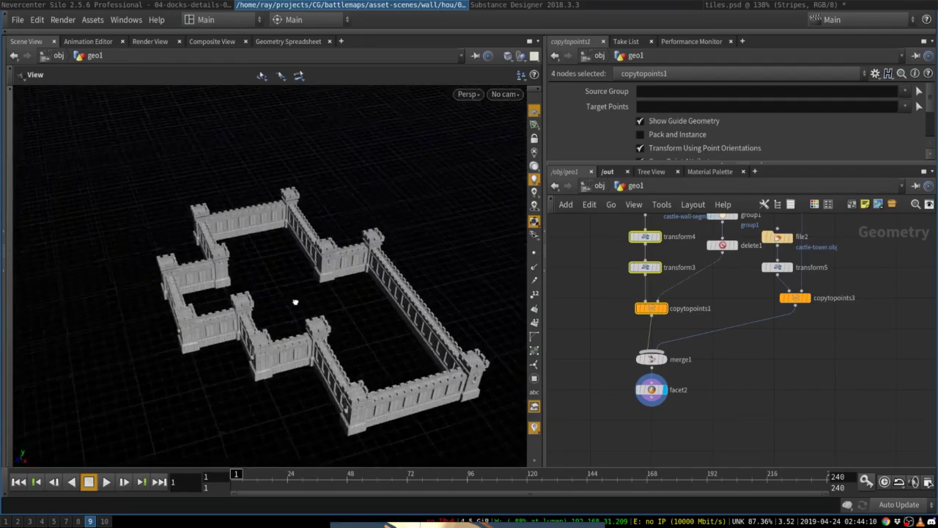
pyautogui.moveTo(236, 282); pyautogui.dragTo(320, 323)
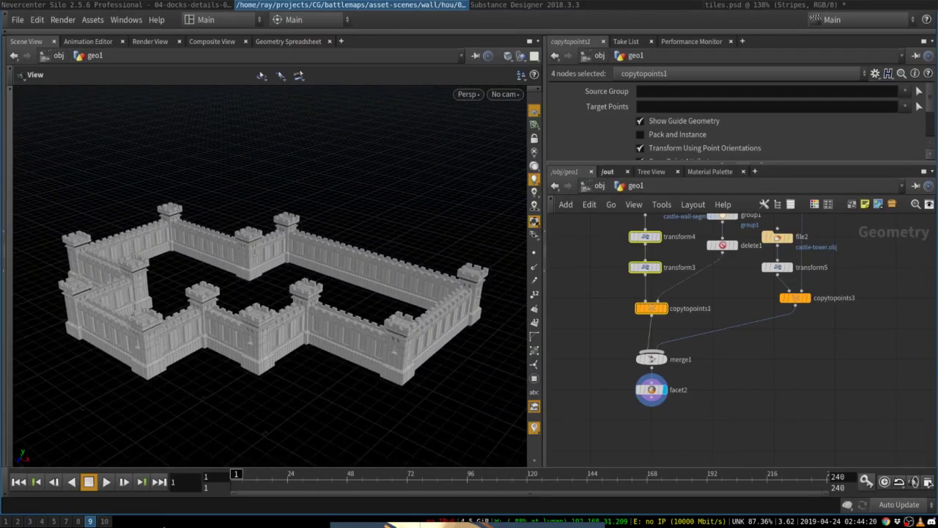